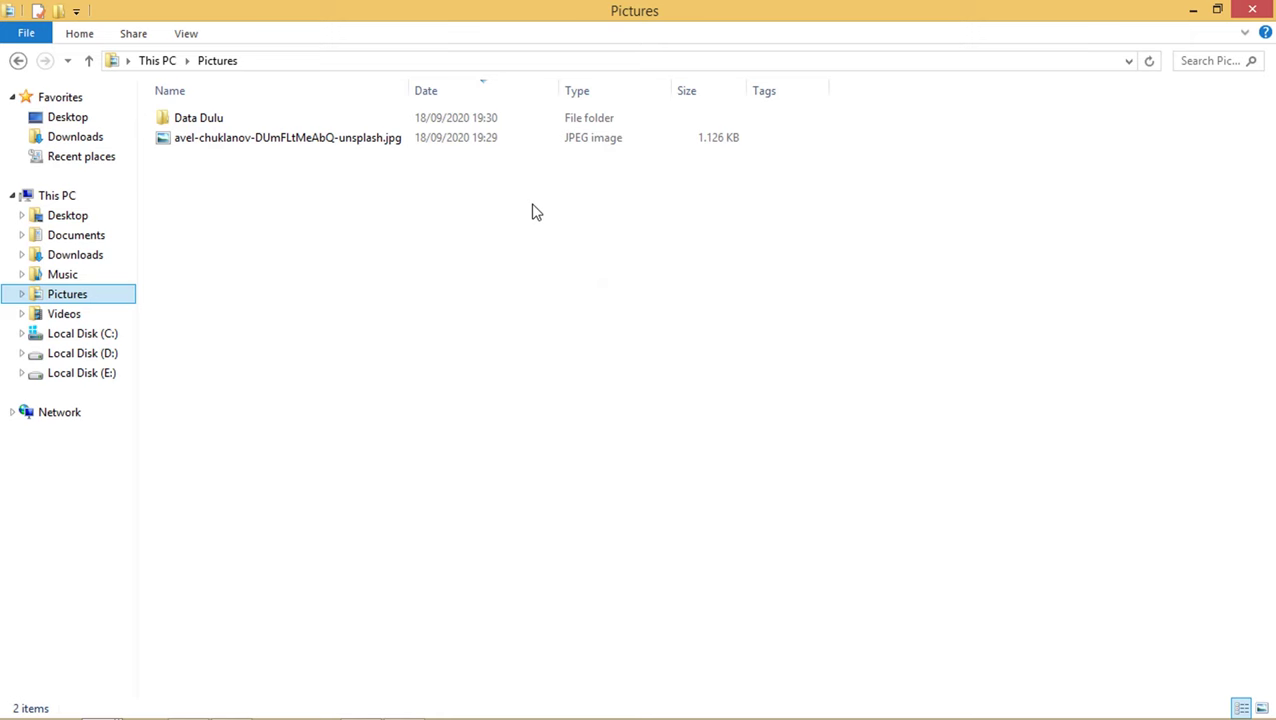
Switch the Pictures folder to Large icons view to show the desk photo's thumbnail.
right_click(277, 211)
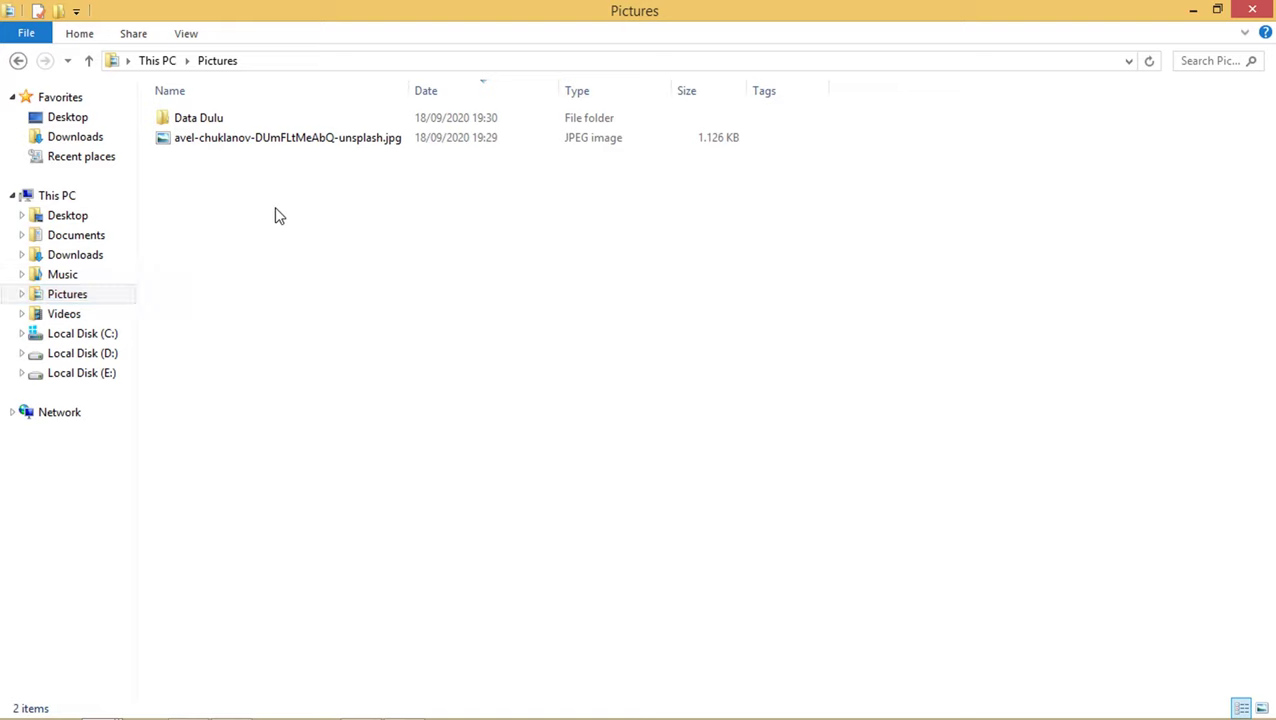
left_click(525, 244)
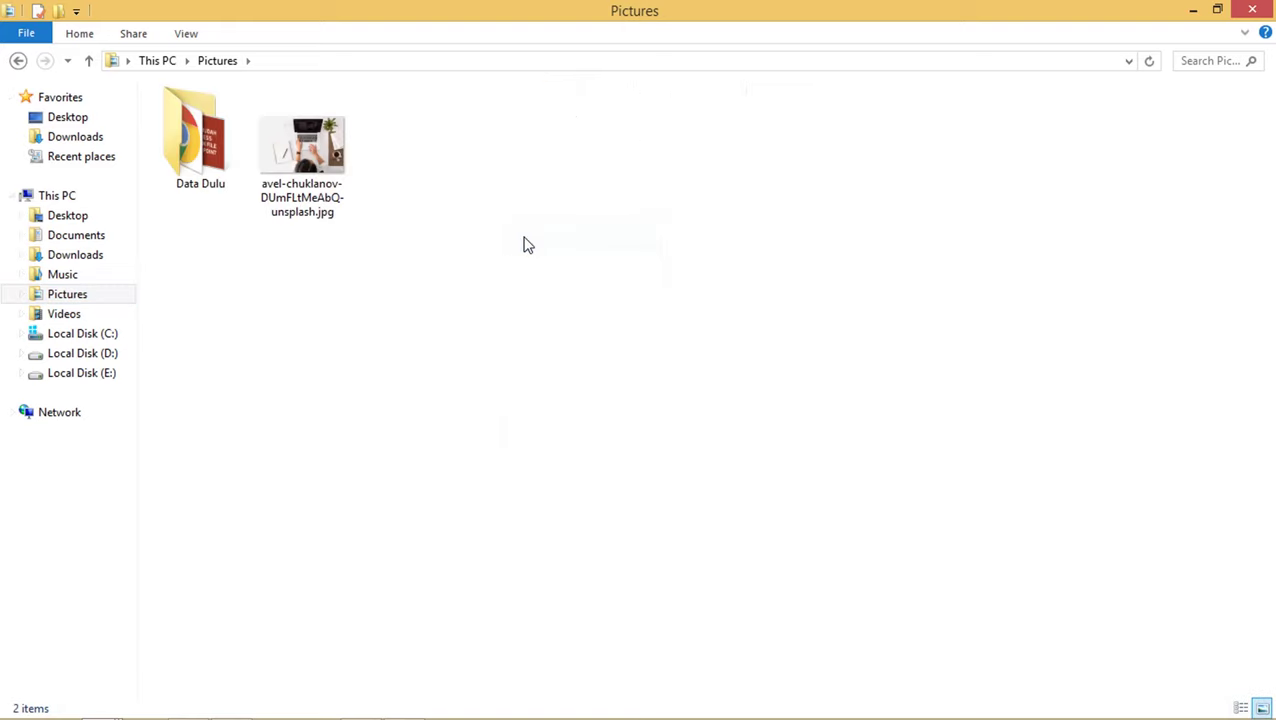
Open the desk JPEG in Windows Photo Viewer and look it over.
double_click(334, 162)
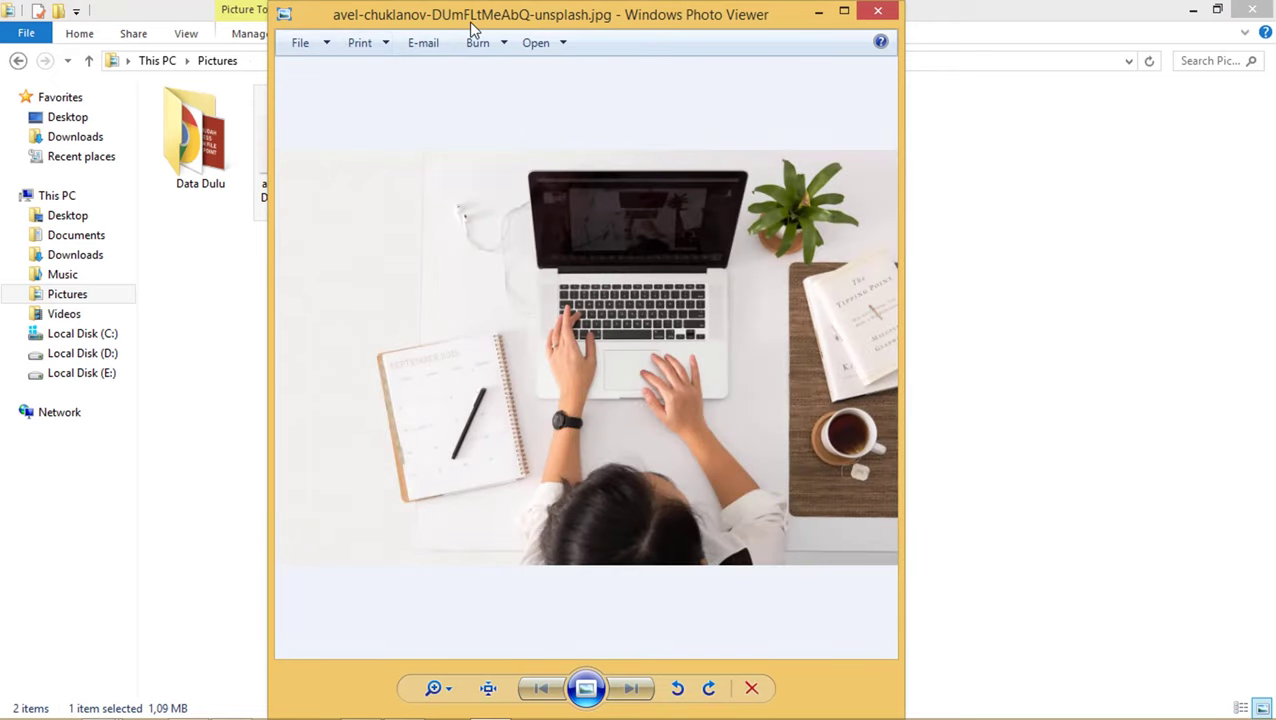
left_click_drag(484, 22, 498, 38)
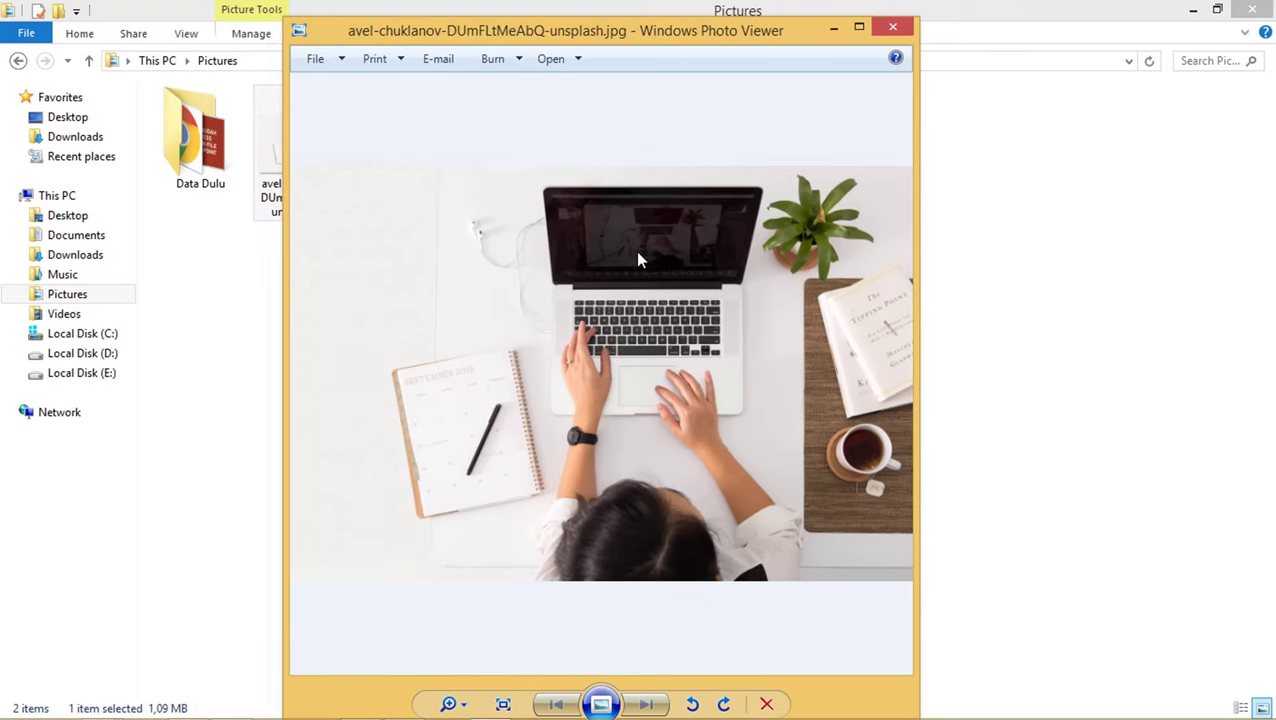
scroll(637, 250, "up", 2)
scroll(637, 250, "up", 2)
scroll(637, 250, "down", 4)
left_click_drag(789, 43, 829, 55)
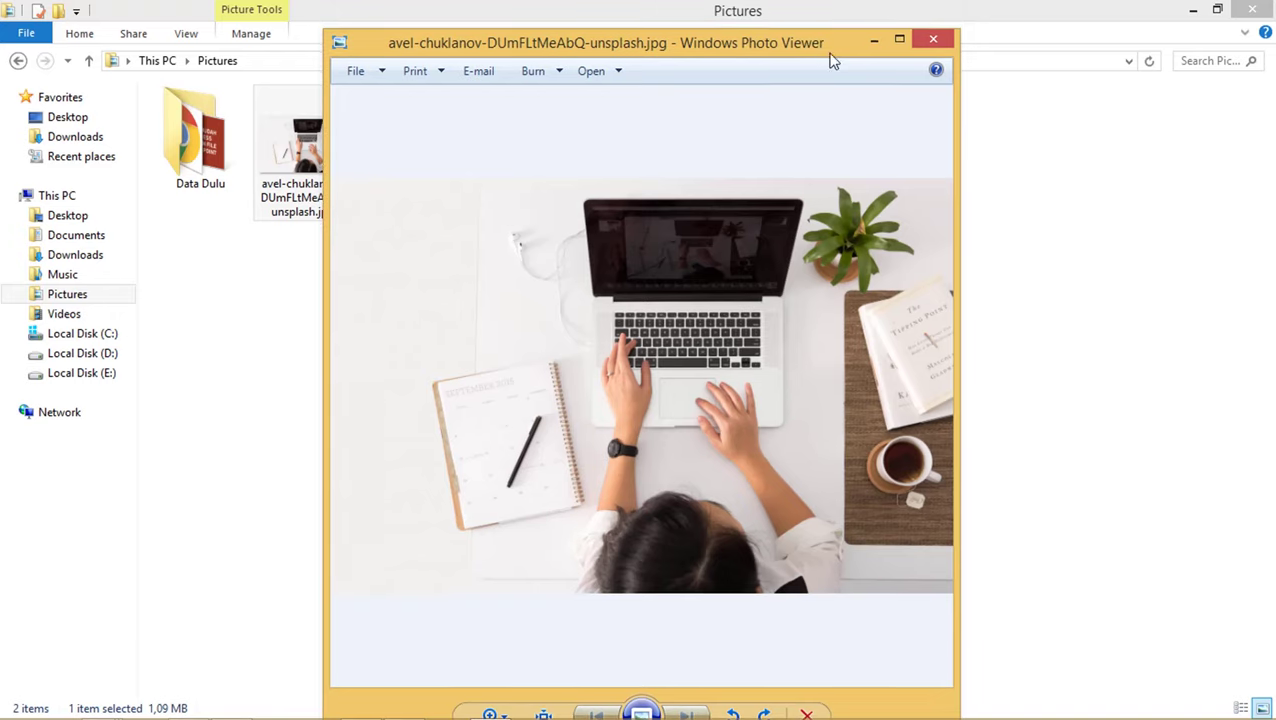
Close the photo viewer and set the Pictures folder back to Details view.
left_click(932, 40)
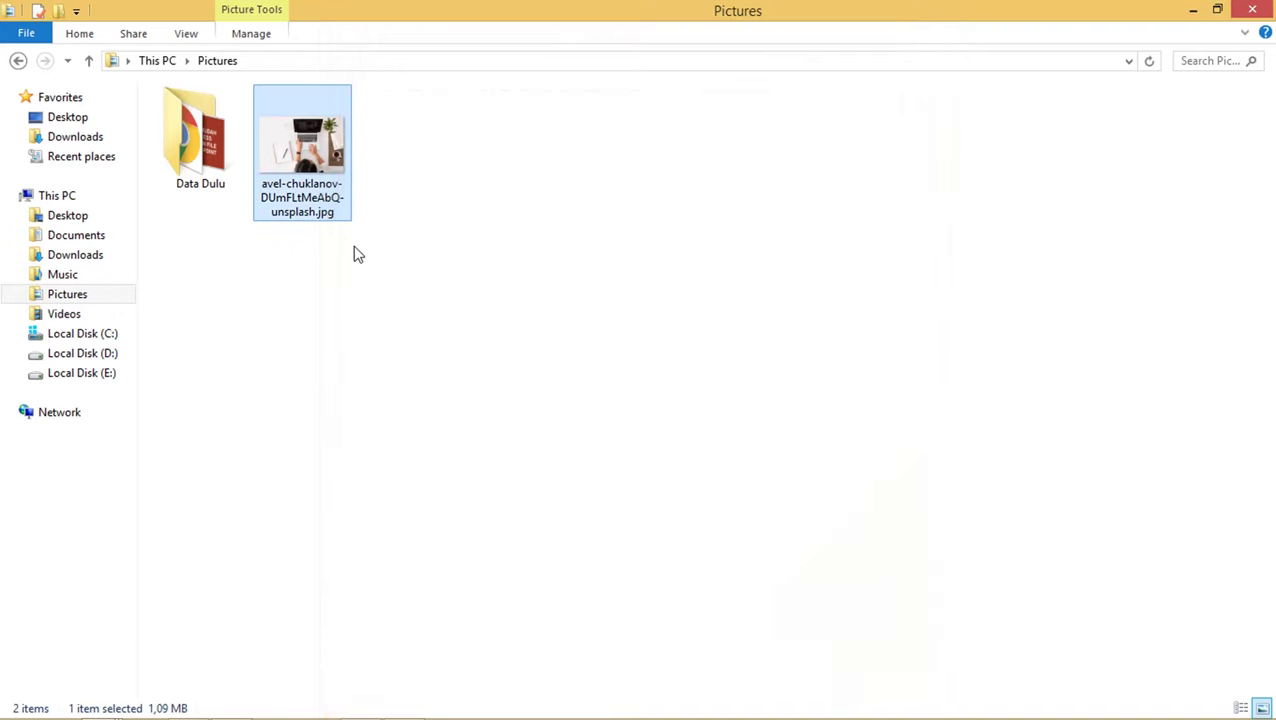
right_click(467, 226)
mouse_move(511, 235)
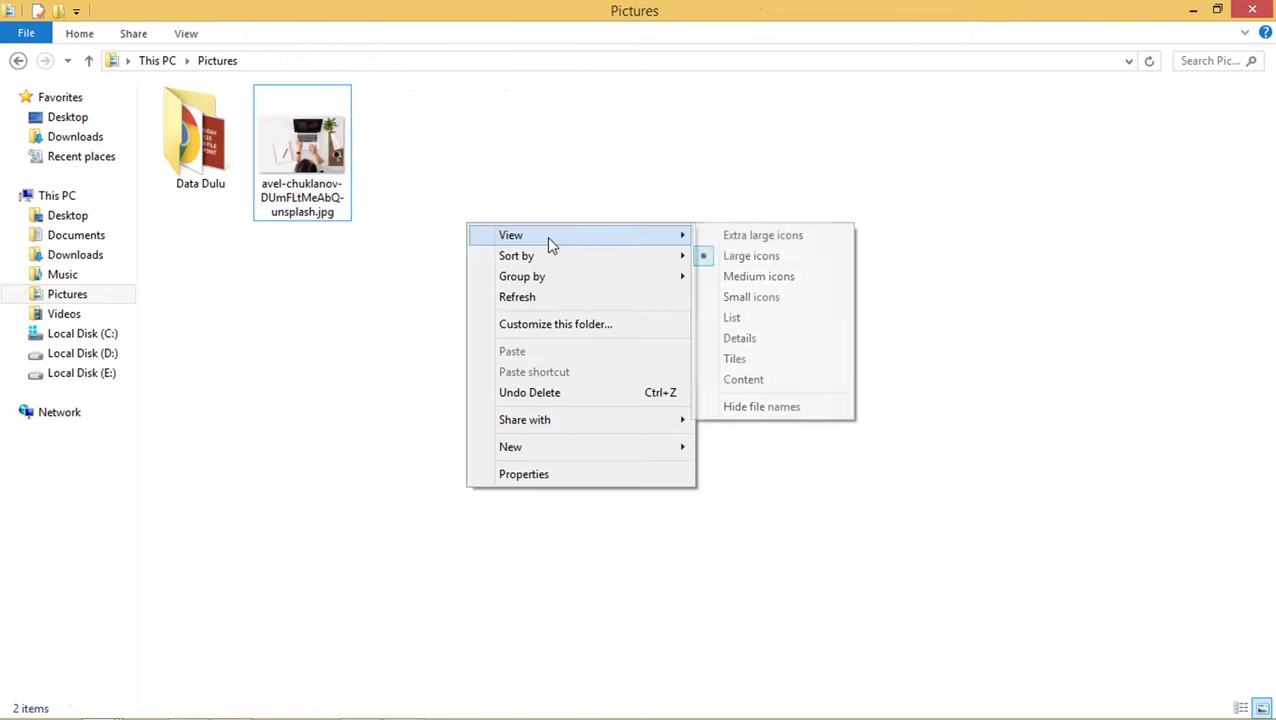
left_click(740, 338)
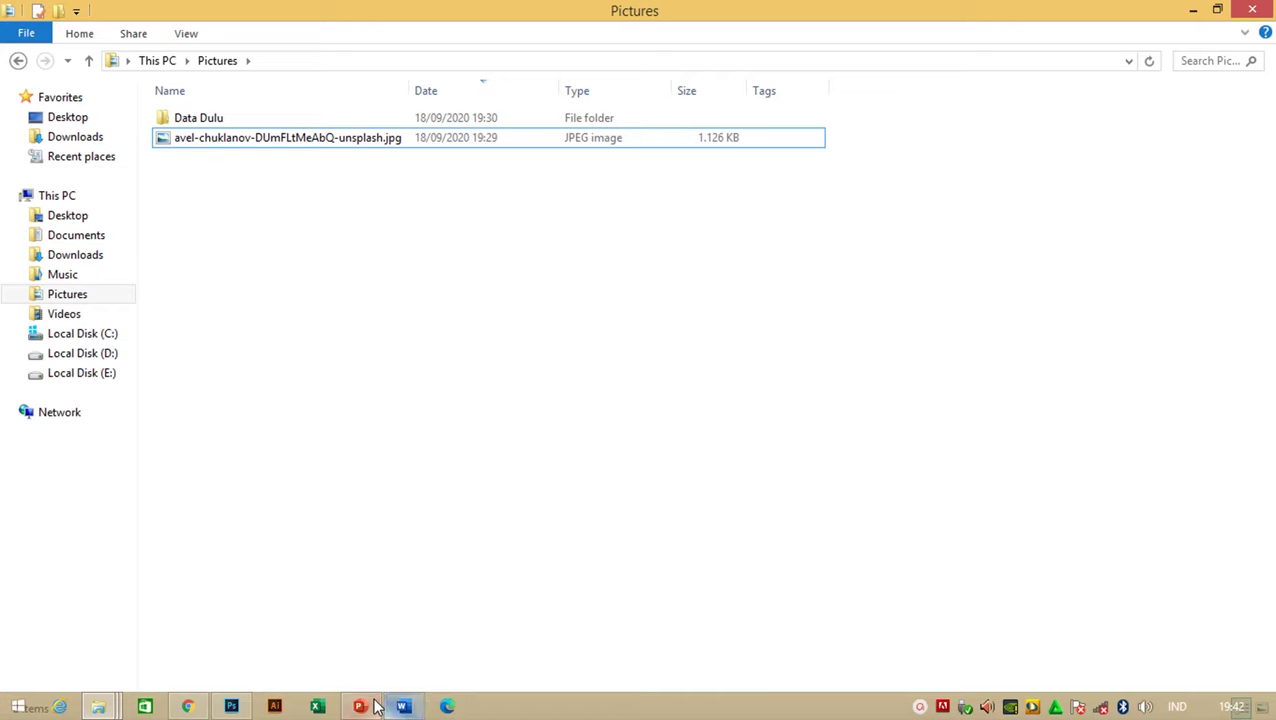
Start a blank PowerPoint presentation and drag the desk JPEG from Explorer onto its slide.
left_click(360, 707)
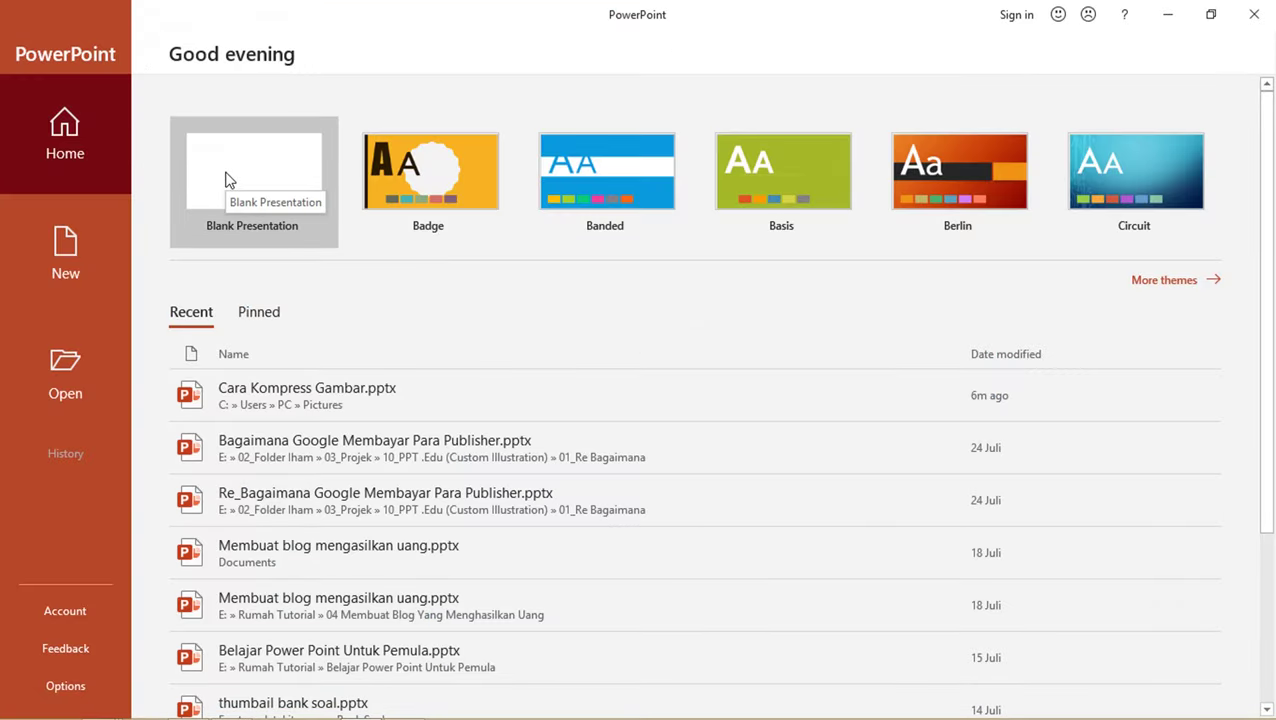
left_click(225, 179)
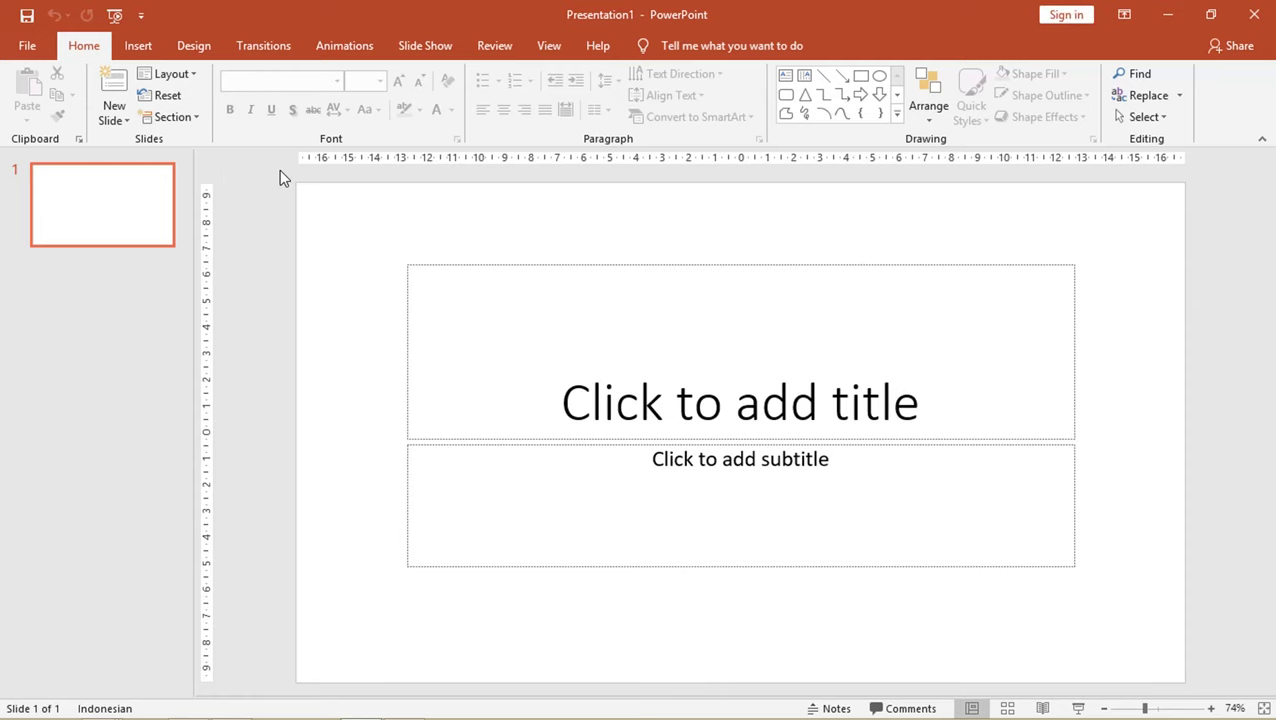
key("alt+Tab")
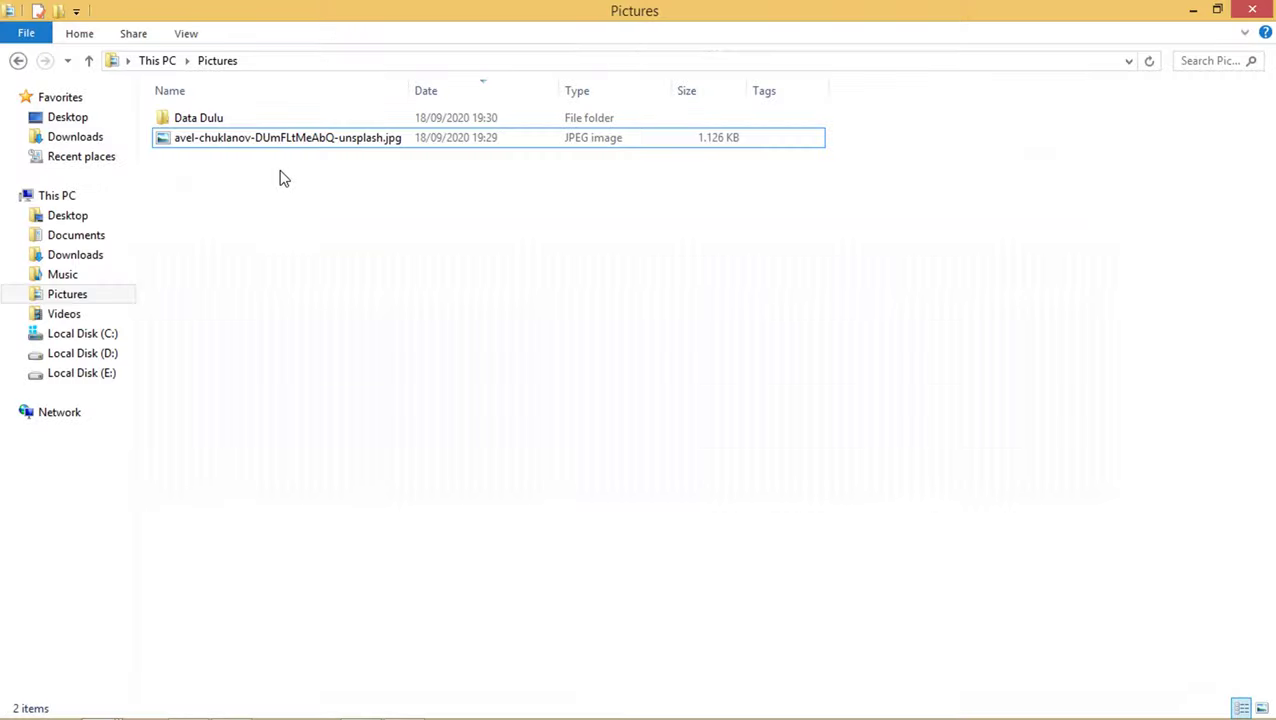
mouse_move(256, 153)
left_mouse_down()
mouse_move(370, 710)
mouse_move(540, 389)
left_mouse_up()
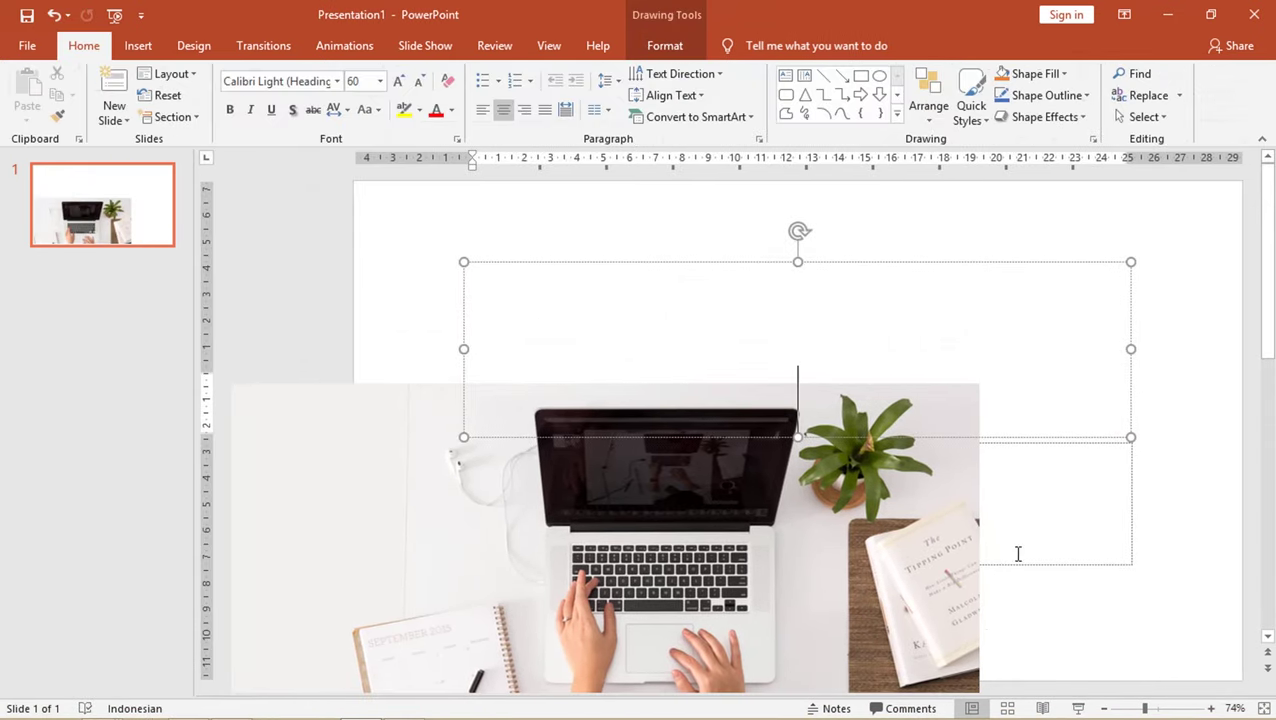
Delete the empty title and subtitle placeholders and move the photo up onto the slide.
key("Delete")
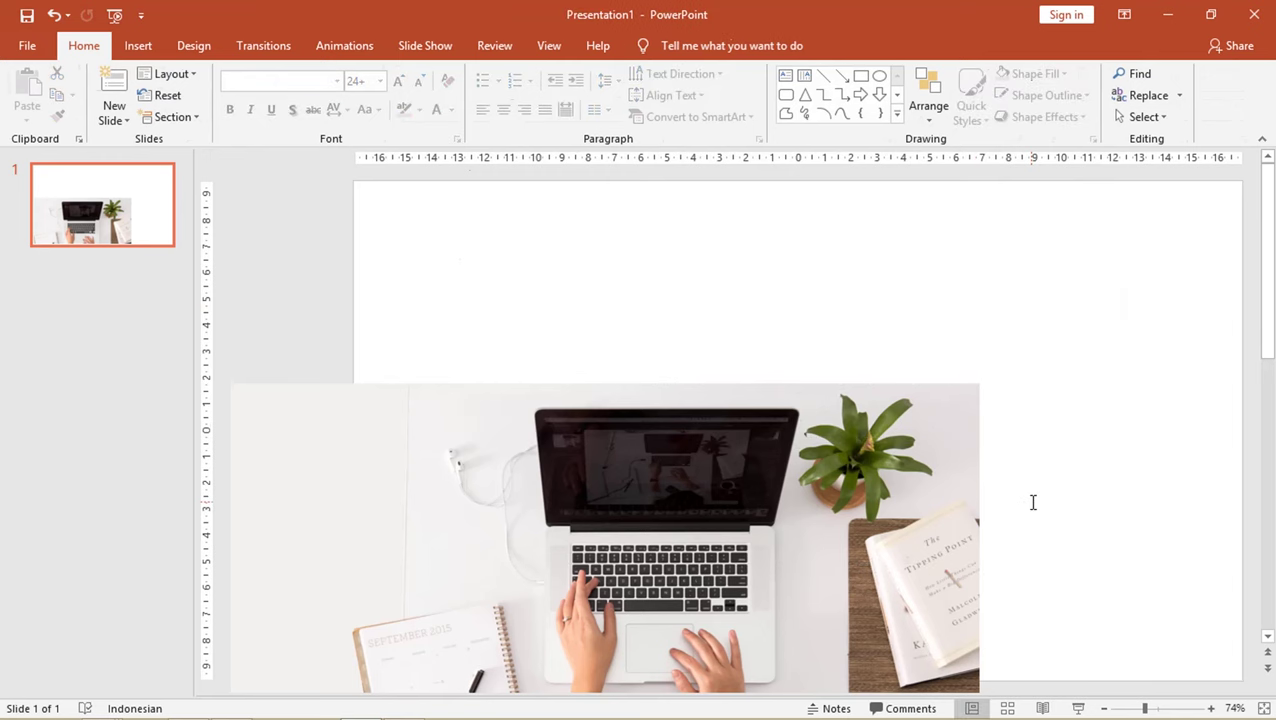
mouse_move(838, 522)
left_mouse_down()
mouse_move(975, 357)
mouse_move(888, 318)
left_mouse_up()
scroll(975, 357, "down", 3)
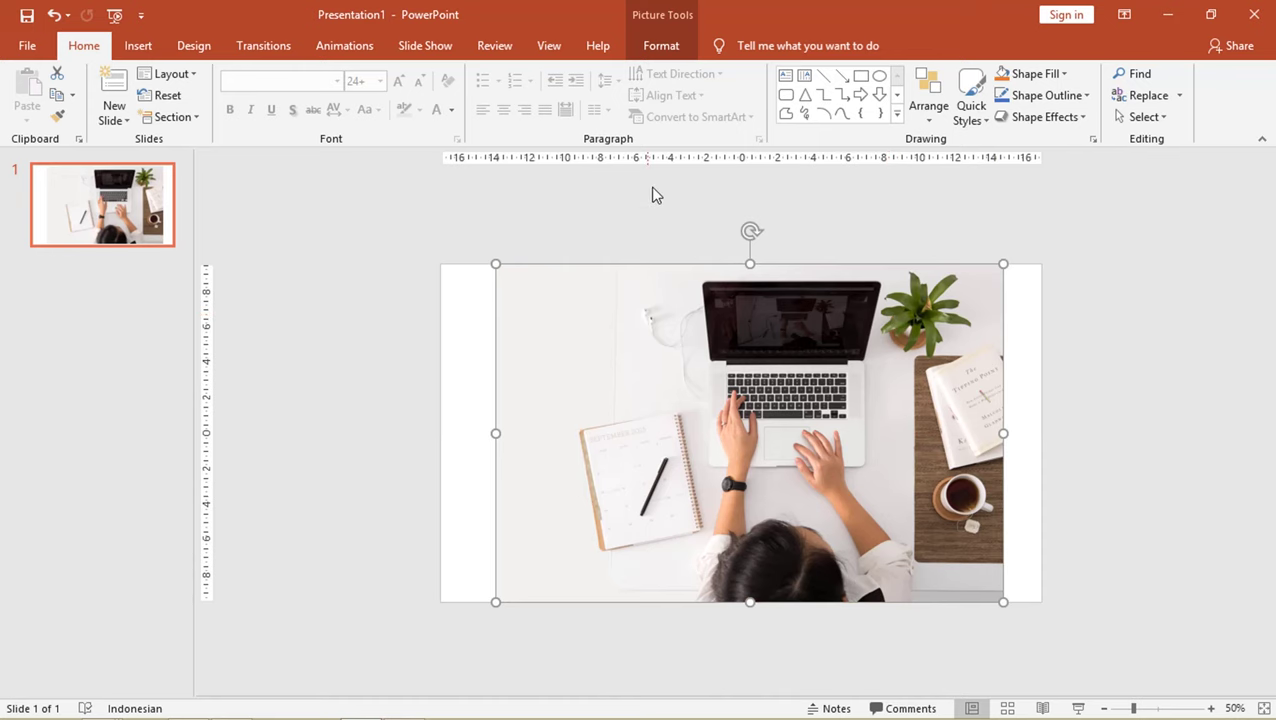
Crop the desk photo to a 16:9 aspect ratio, shifting it down inside the crop frame.
left_click(661, 45)
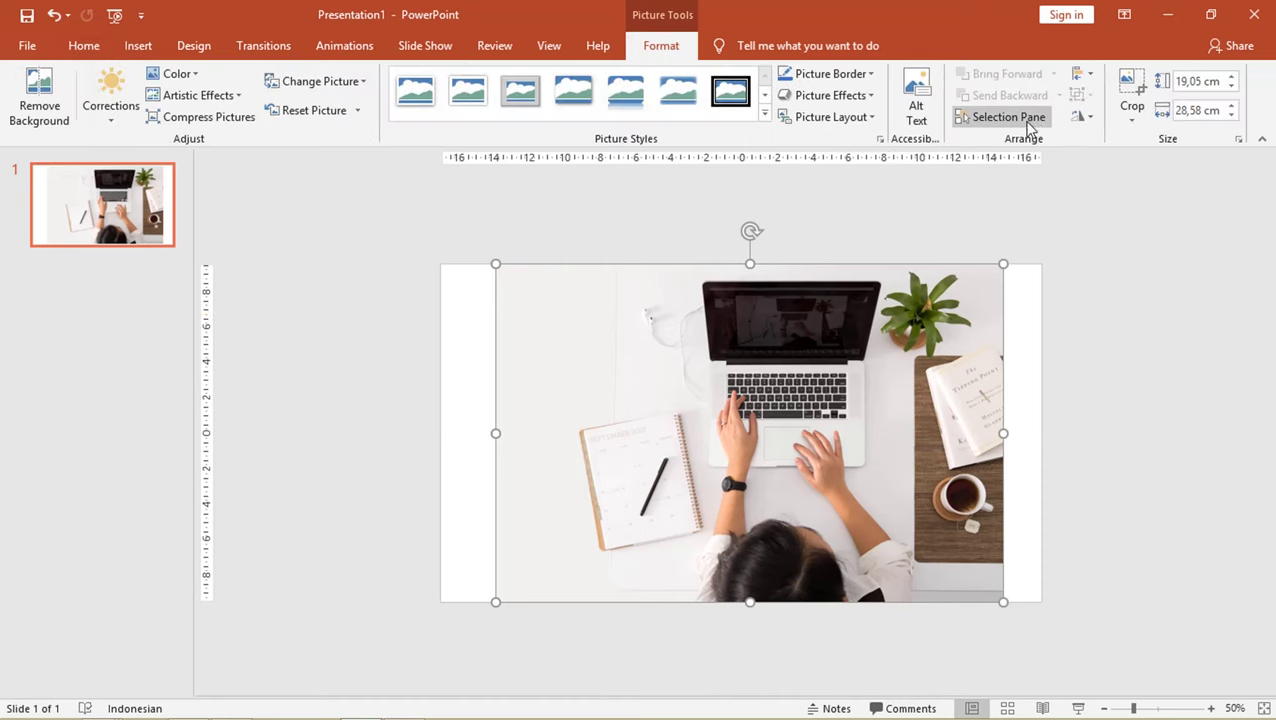
left_click(1131, 124)
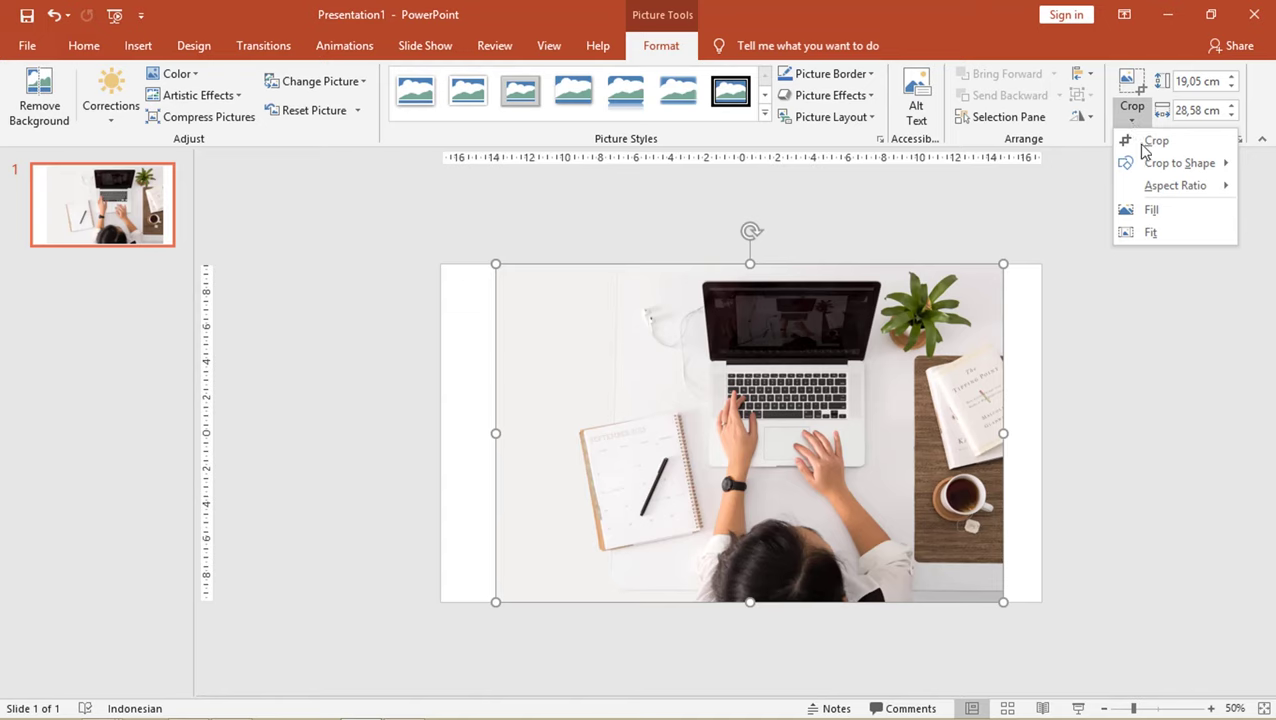
mouse_move(1175, 186)
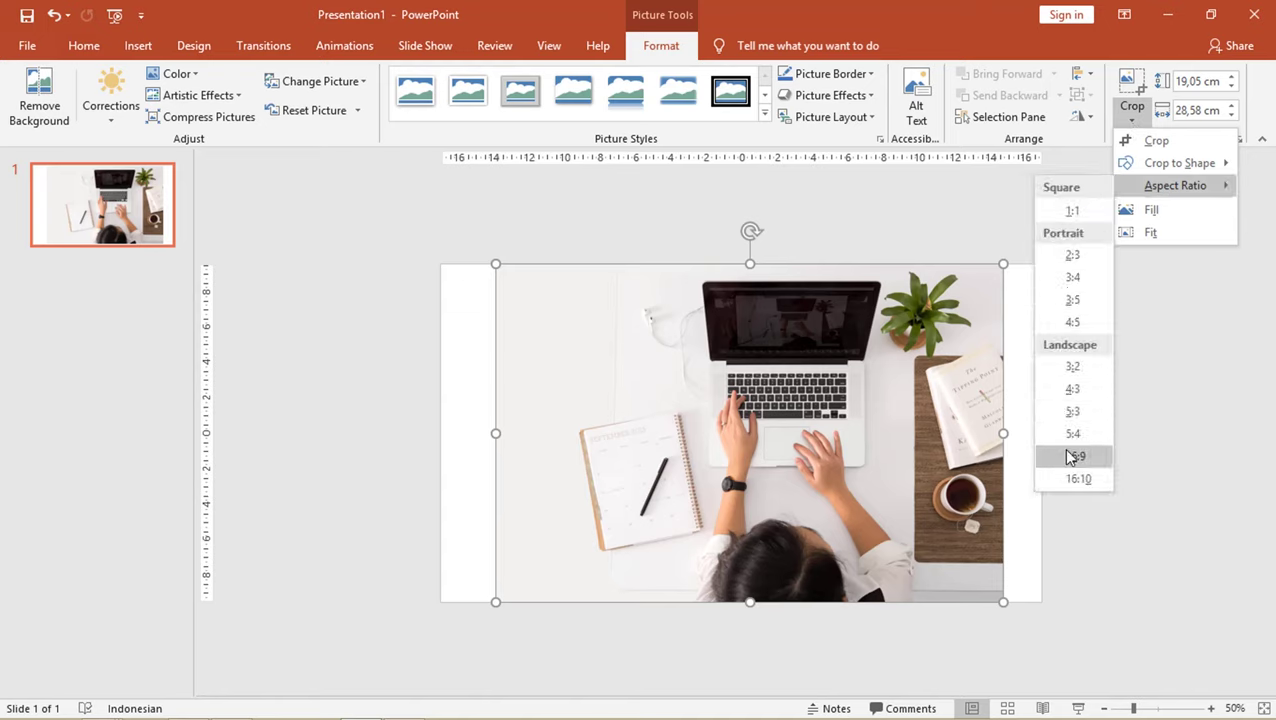
left_click(1070, 457)
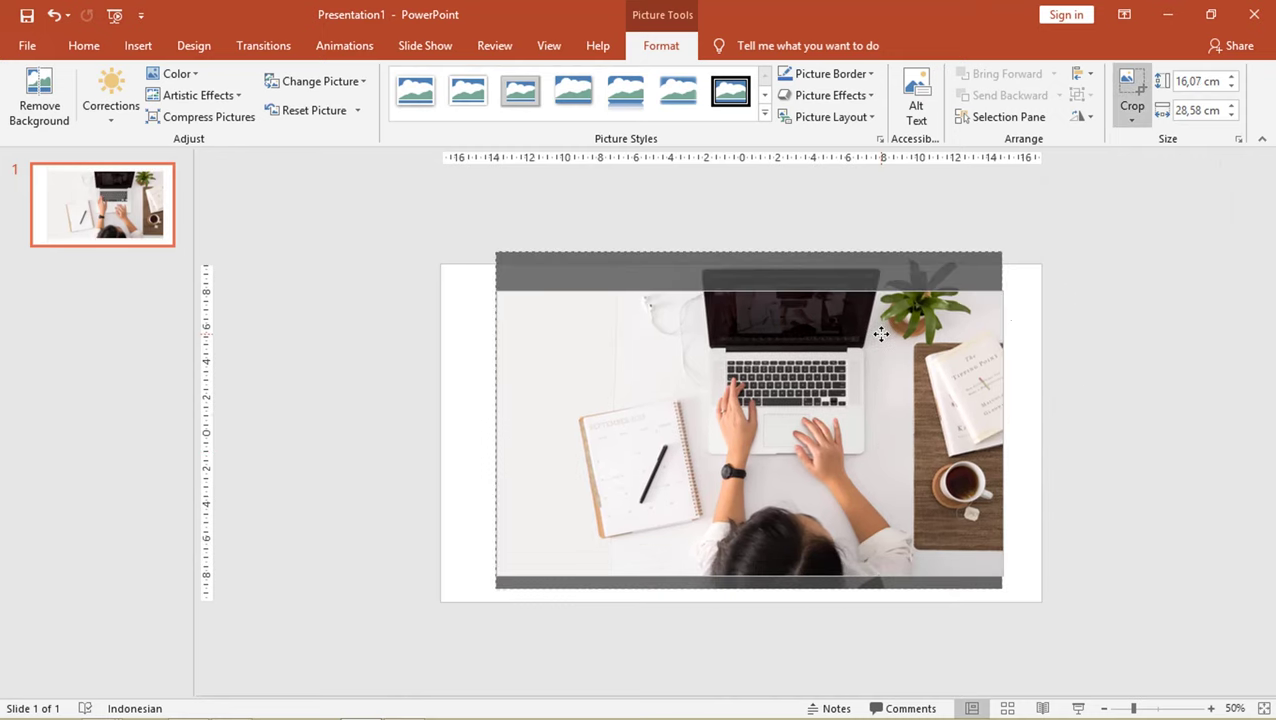
left_click_drag(881, 334, 881, 373)
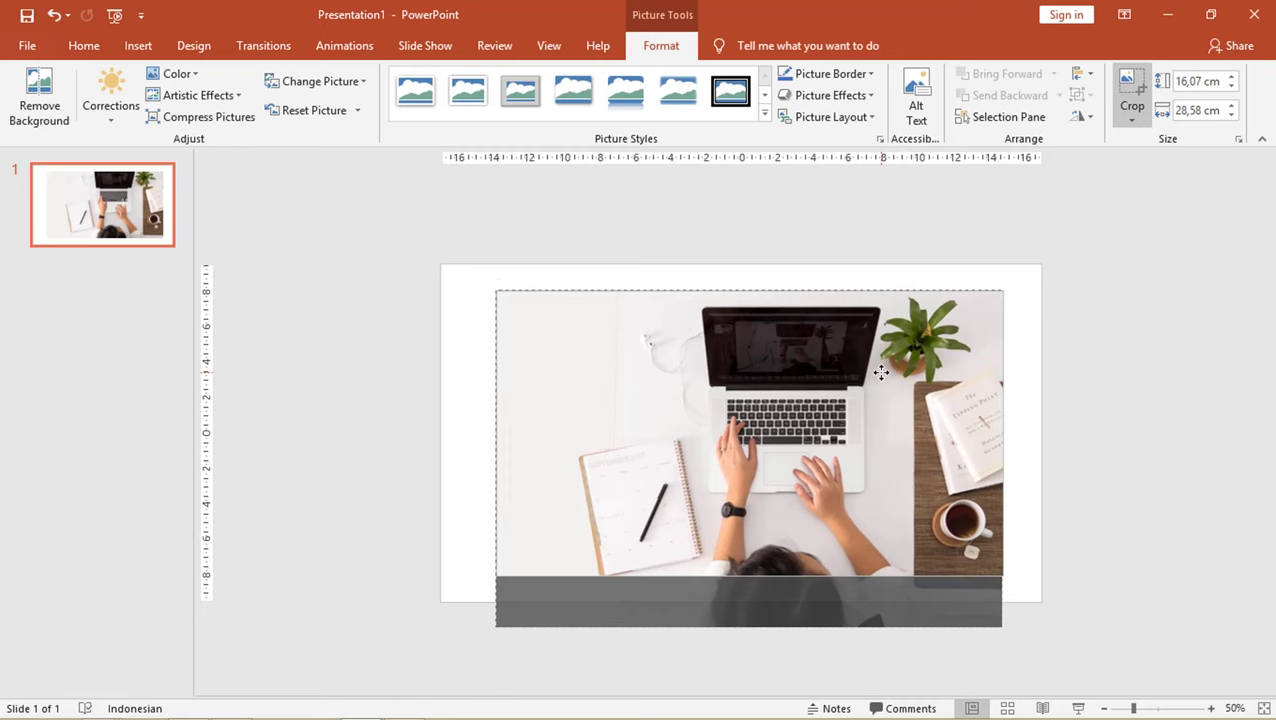
left_click_drag(881, 372, 881, 373)
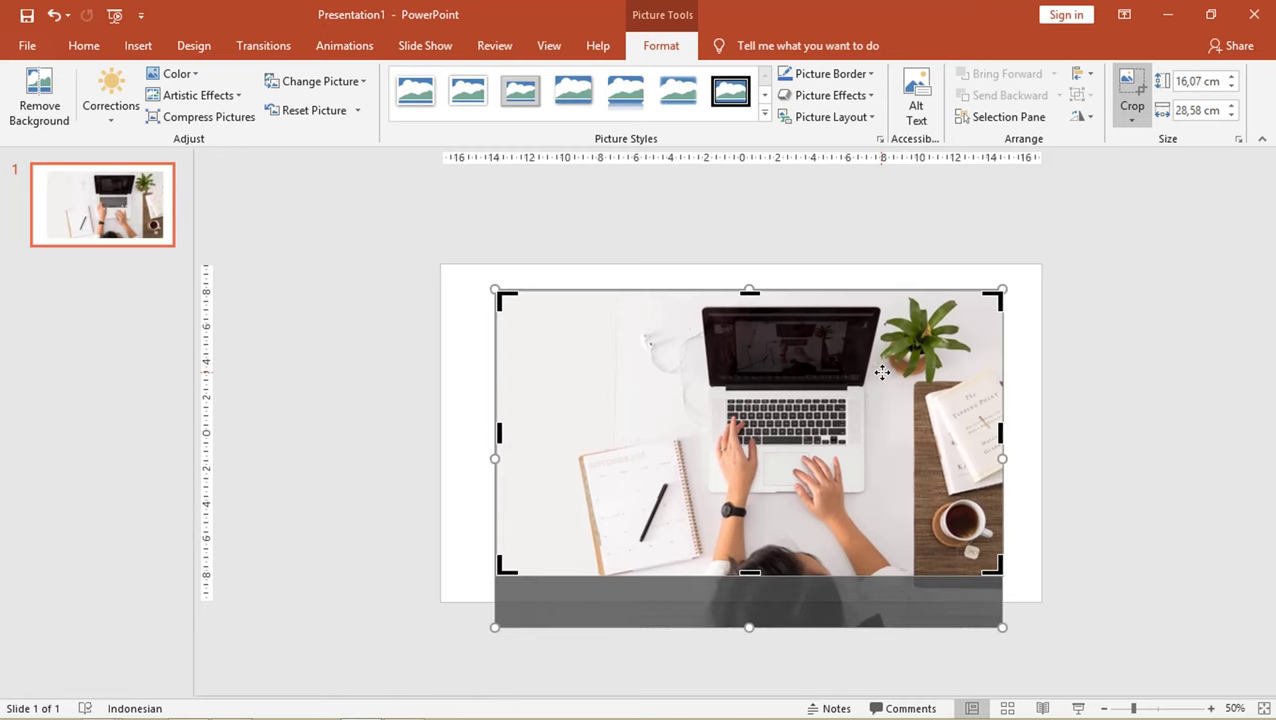
left_click(1073, 347)
Enlarge the cropped photo corner to corner so it covers the whole slide.
left_click(918, 342)
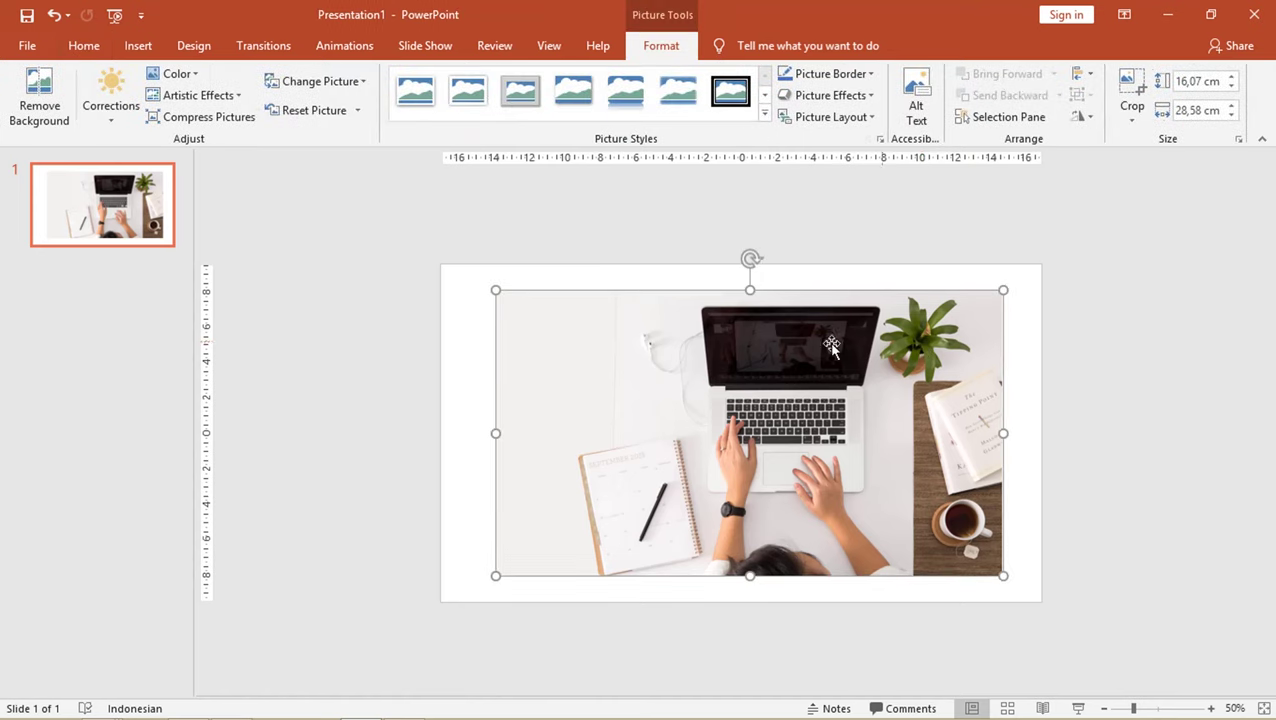
left_click_drag(494, 291, 442, 265)
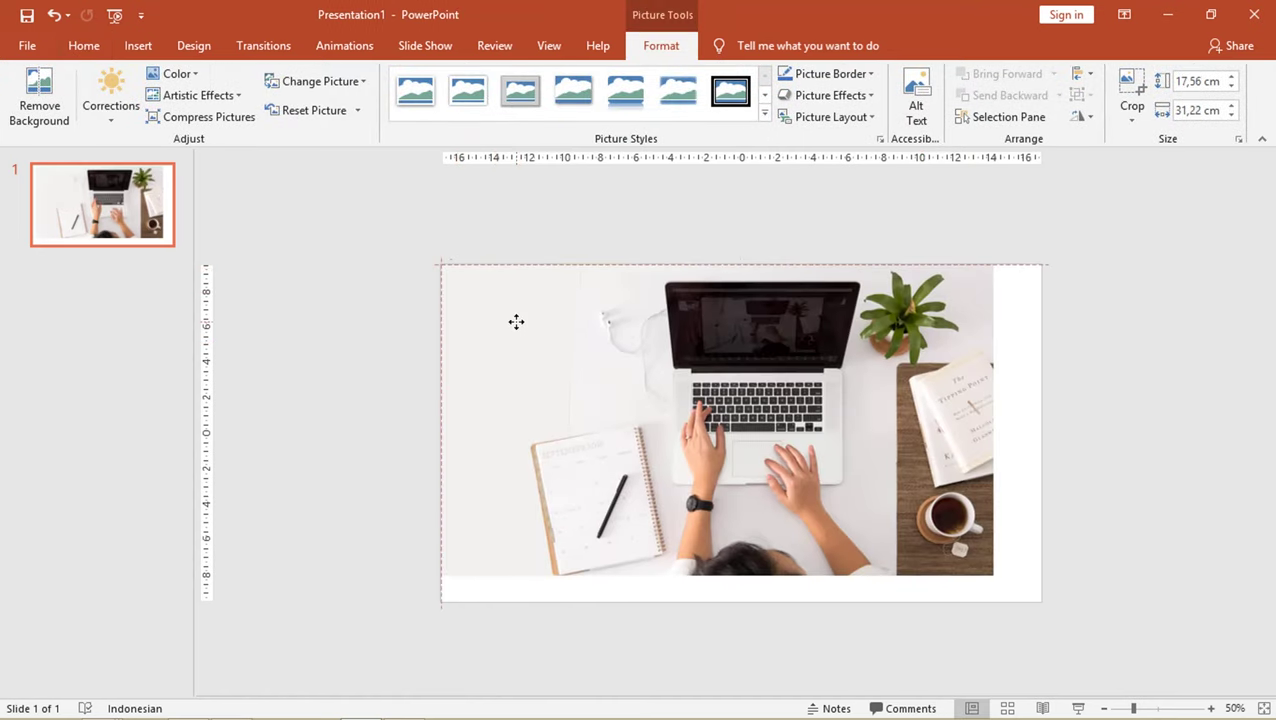
left_click(604, 407)
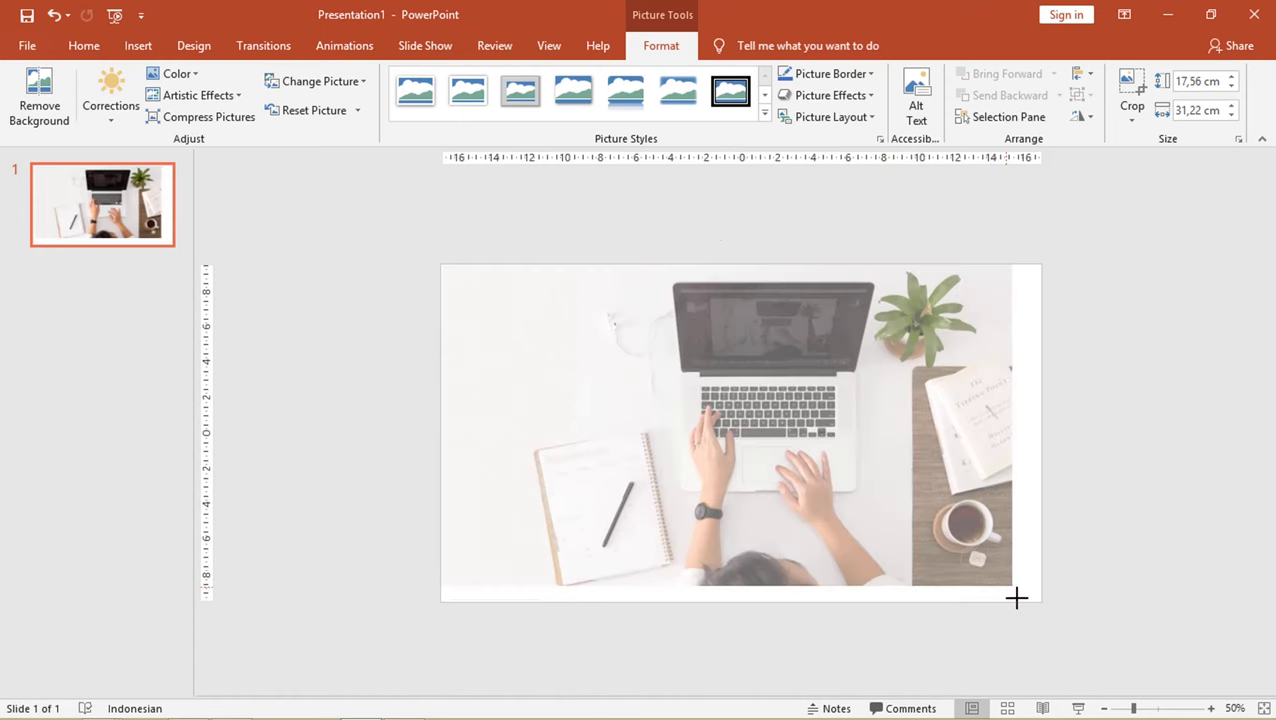
left_click_drag(993, 576, 1022, 603)
left_click(1183, 407)
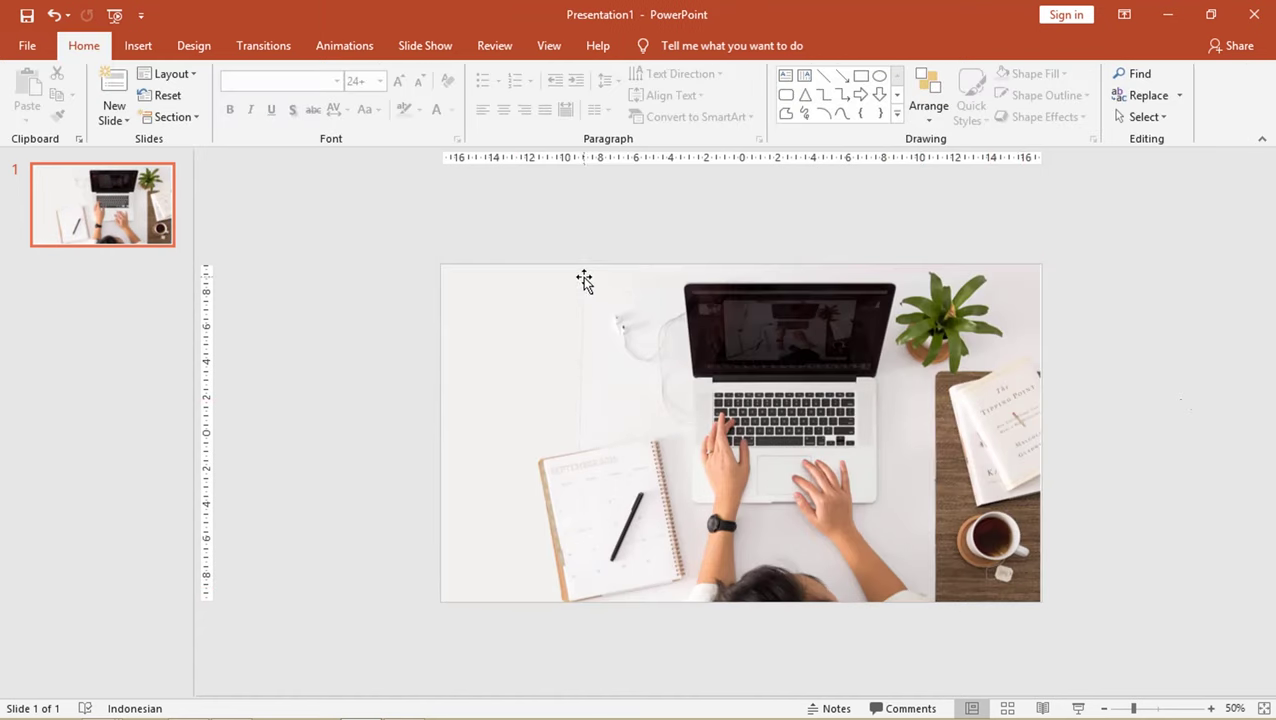
Save the presentation in the Pictures folder as 'Koprees File pptx.pptx'.
left_click(30, 46)
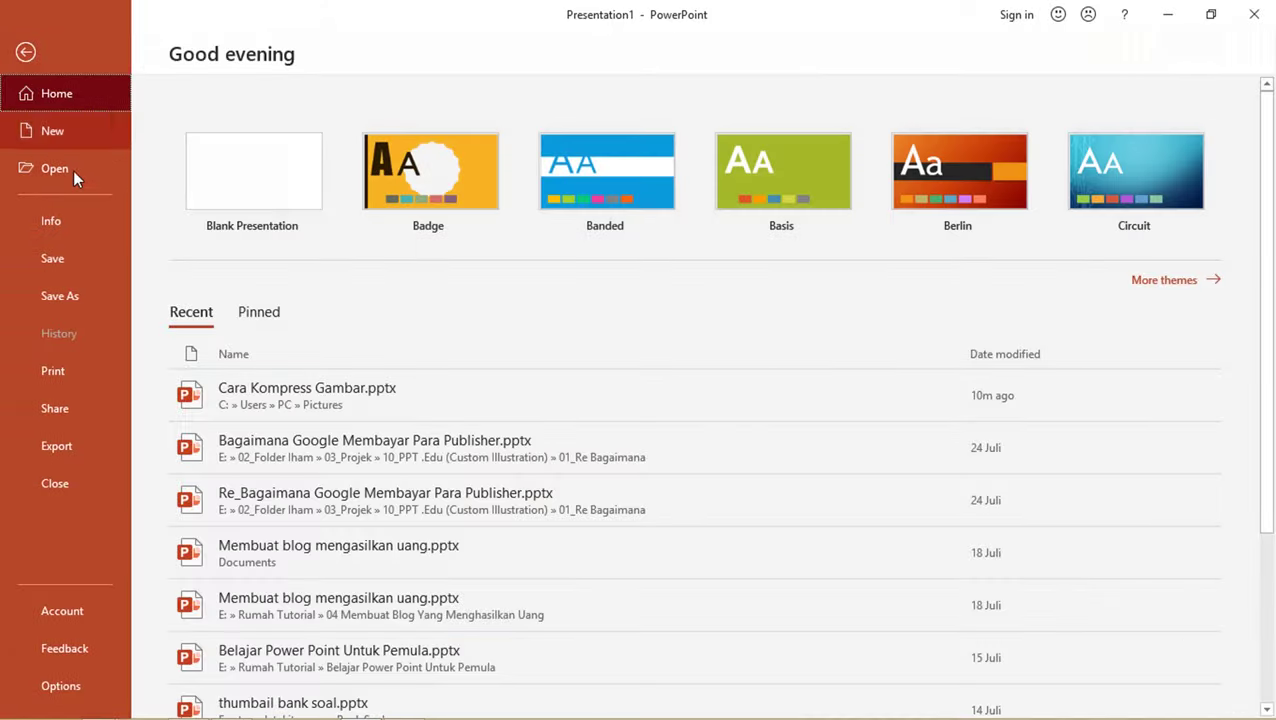
left_click(72, 256)
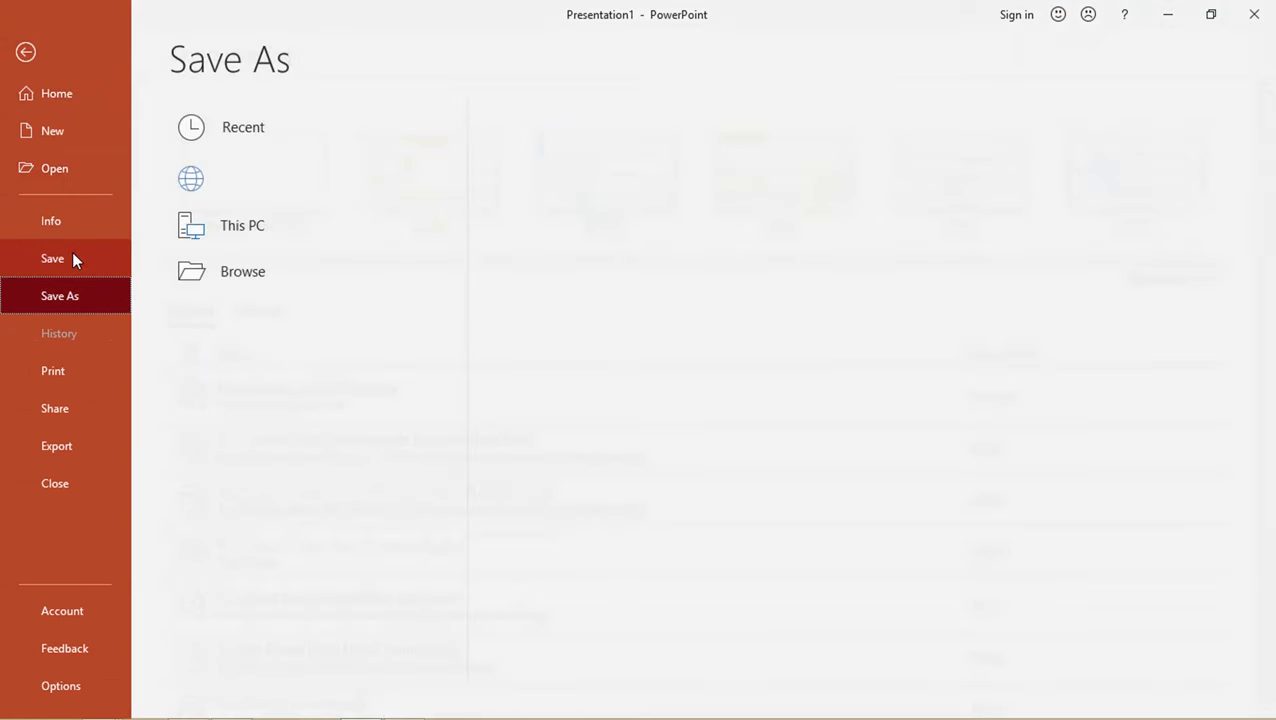
left_click(650, 245)
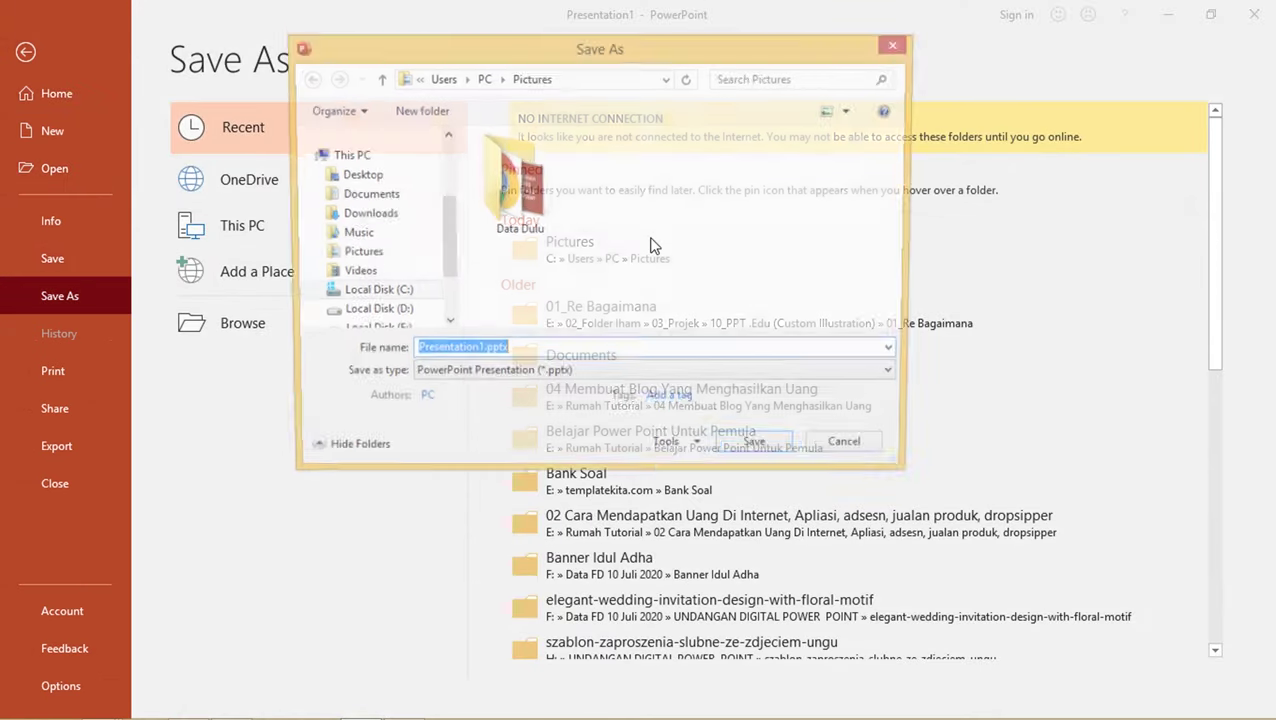
left_click(479, 352)
left_click_drag(479, 352, 361, 340)
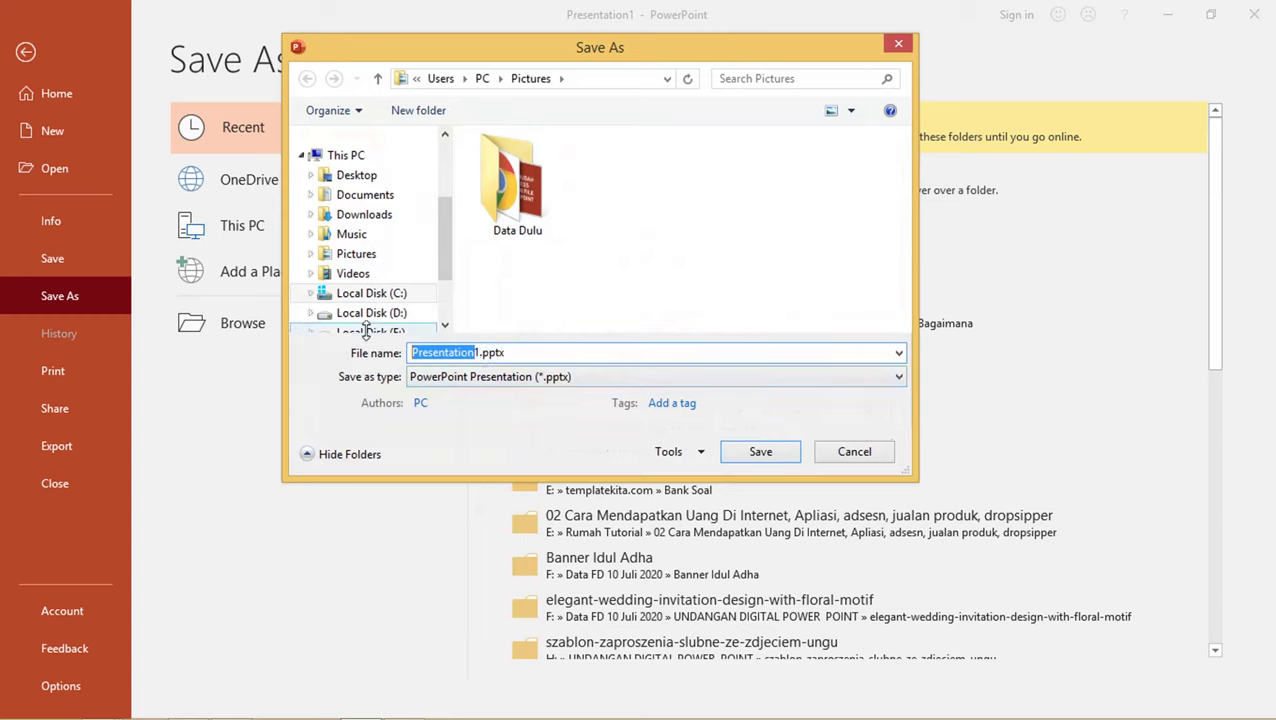
type("Koprees")
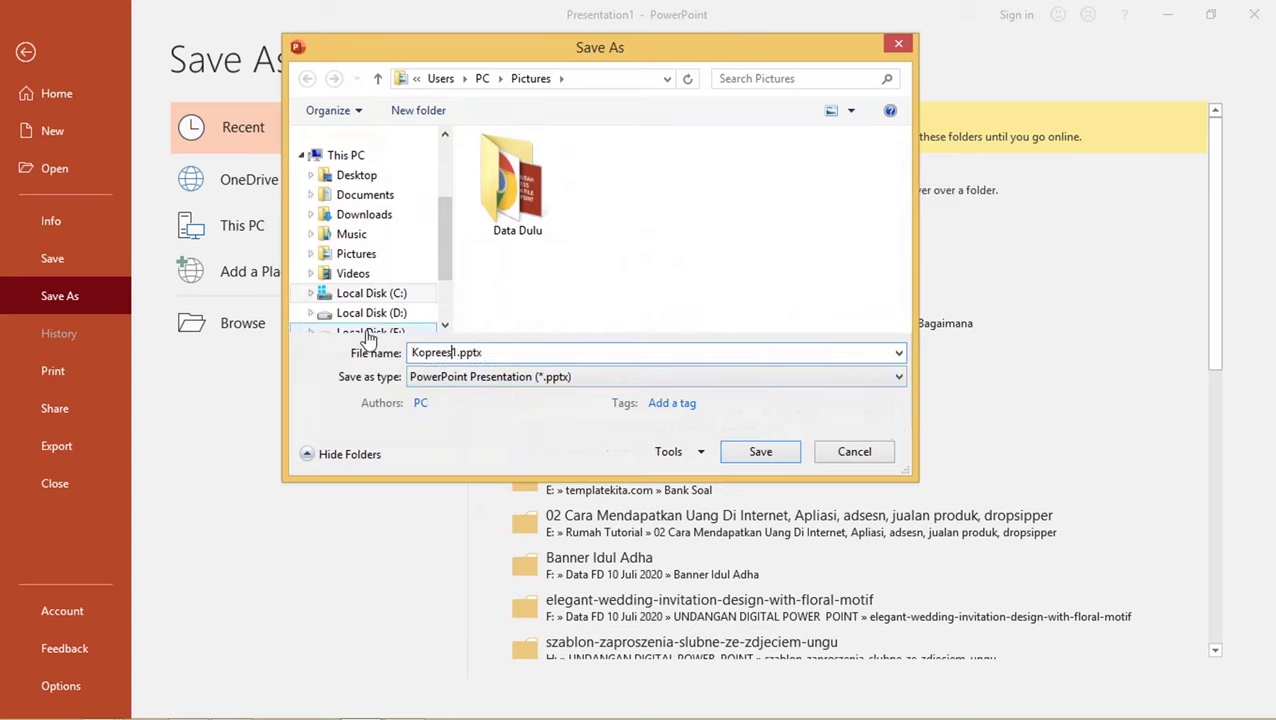
type(" File")
key("Delete")
key("Return")
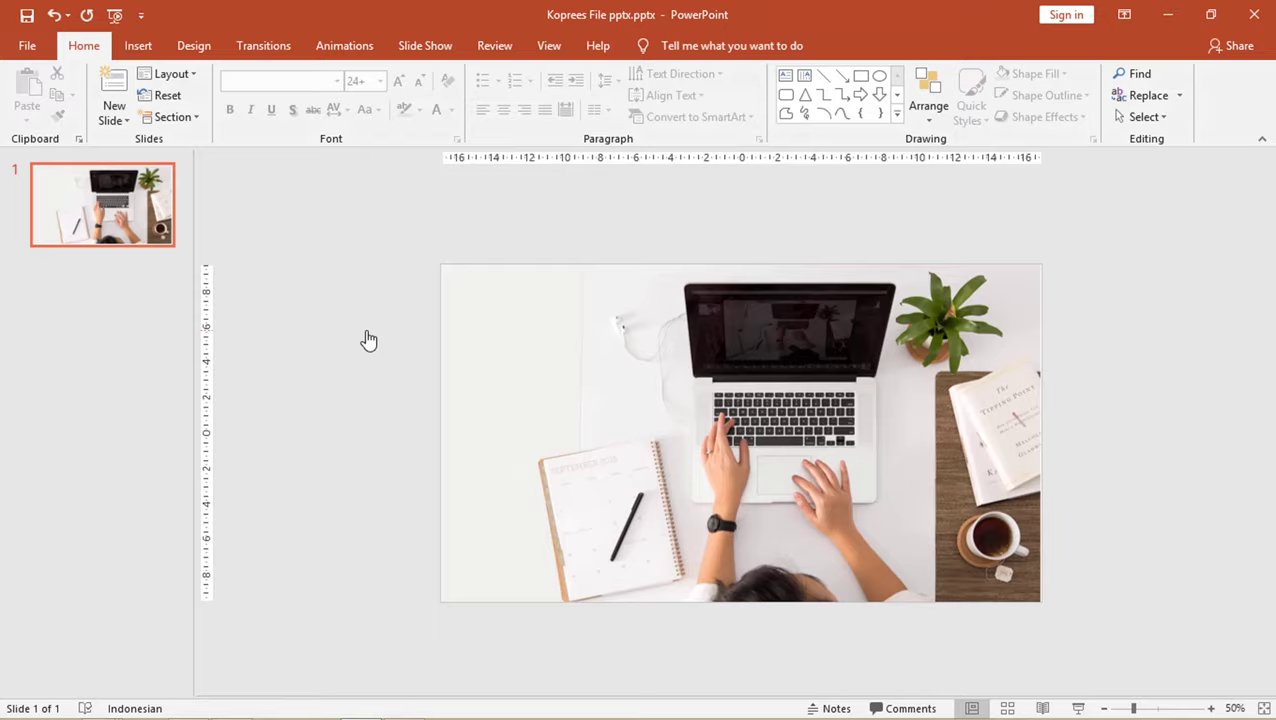
key("alt+Tab")
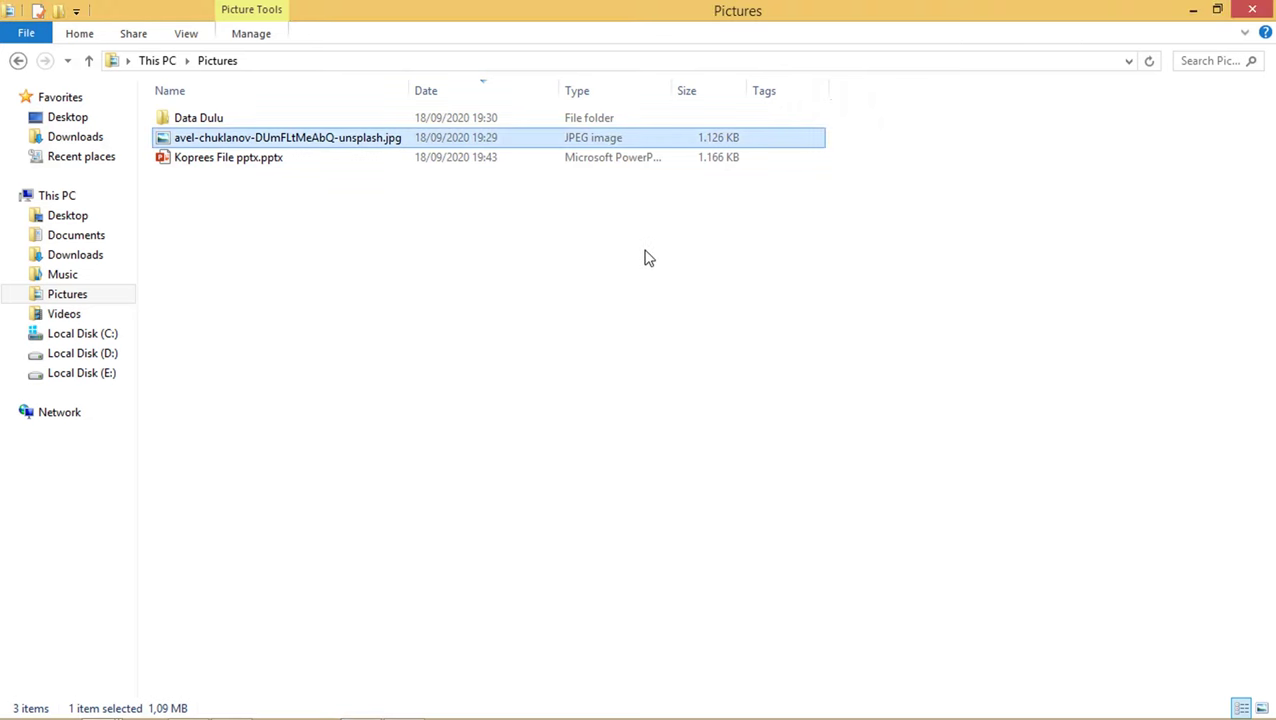
left_click(289, 164)
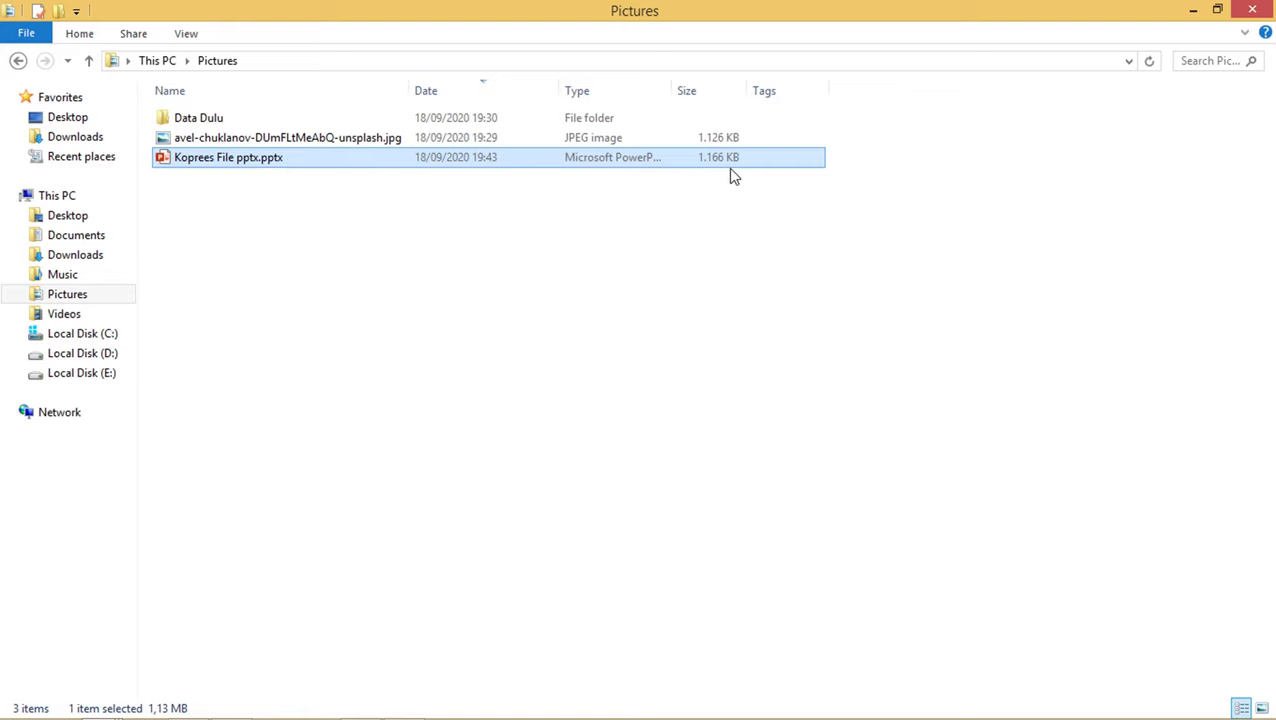
left_click(392, 141)
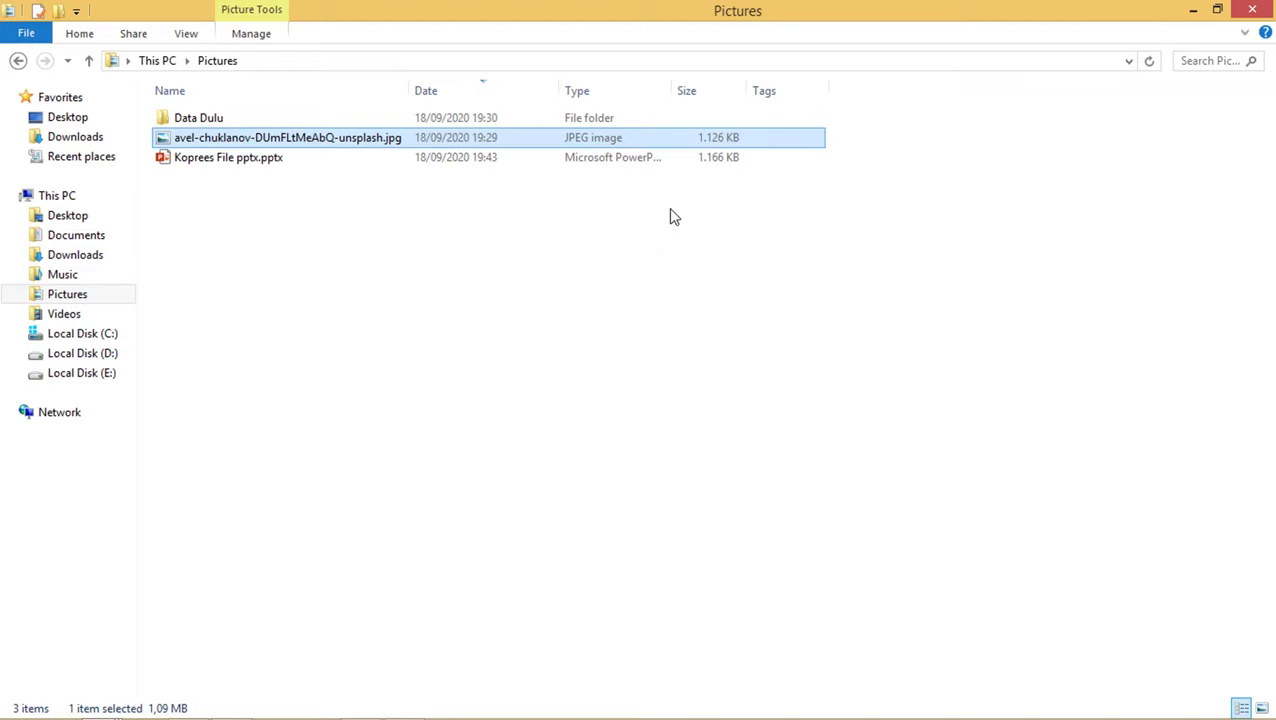
key("alt+Tab")
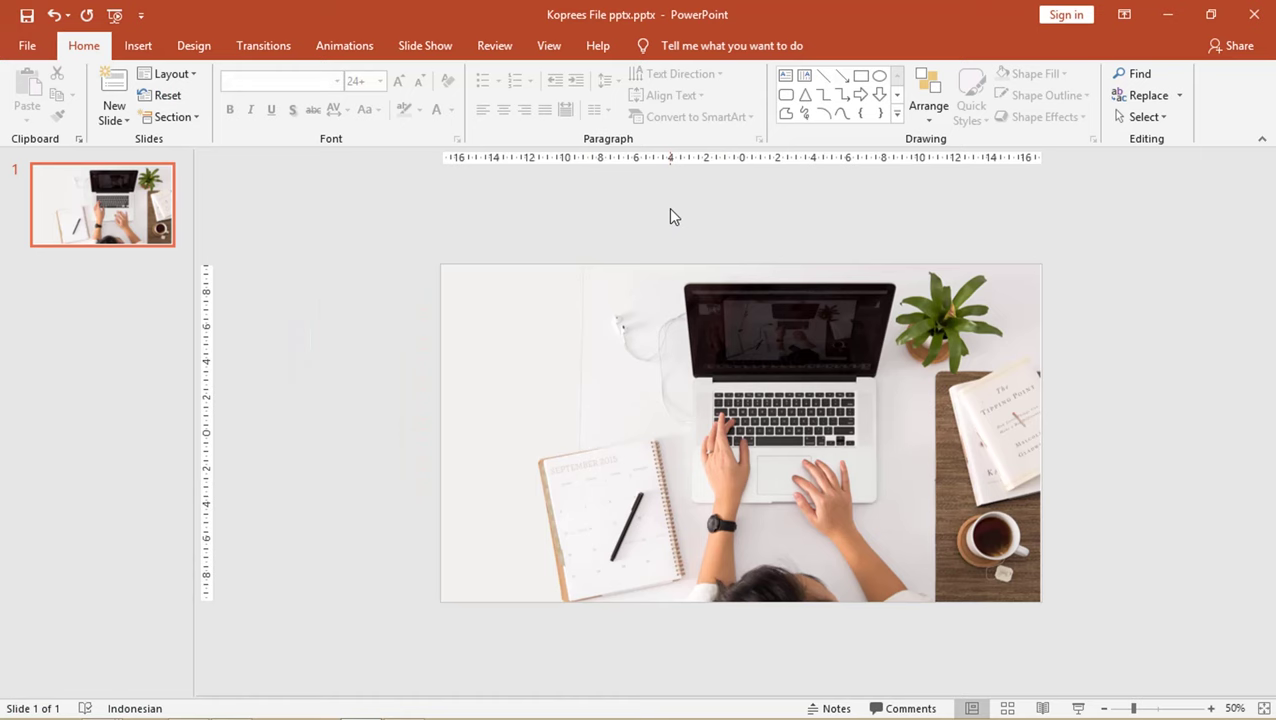
Select the desk photo and open Compress Pictures from the Picture Tools Format tab.
left_click(596, 324)
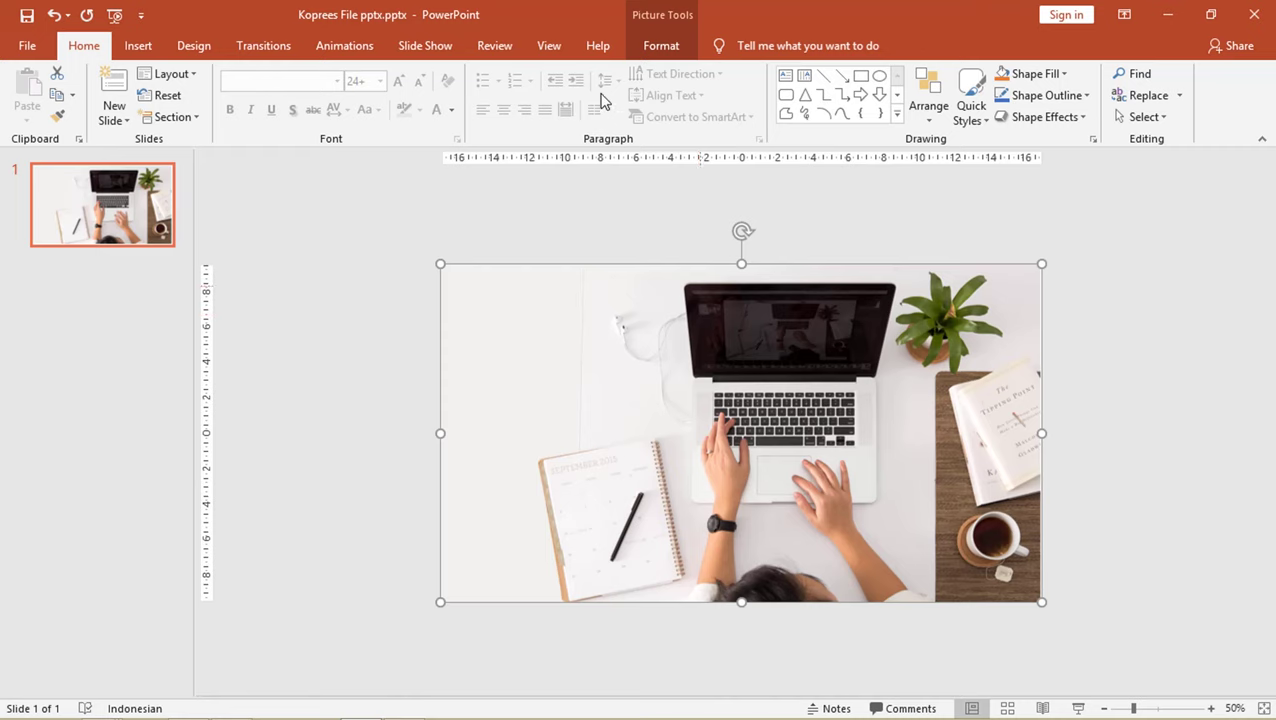
left_click(665, 50)
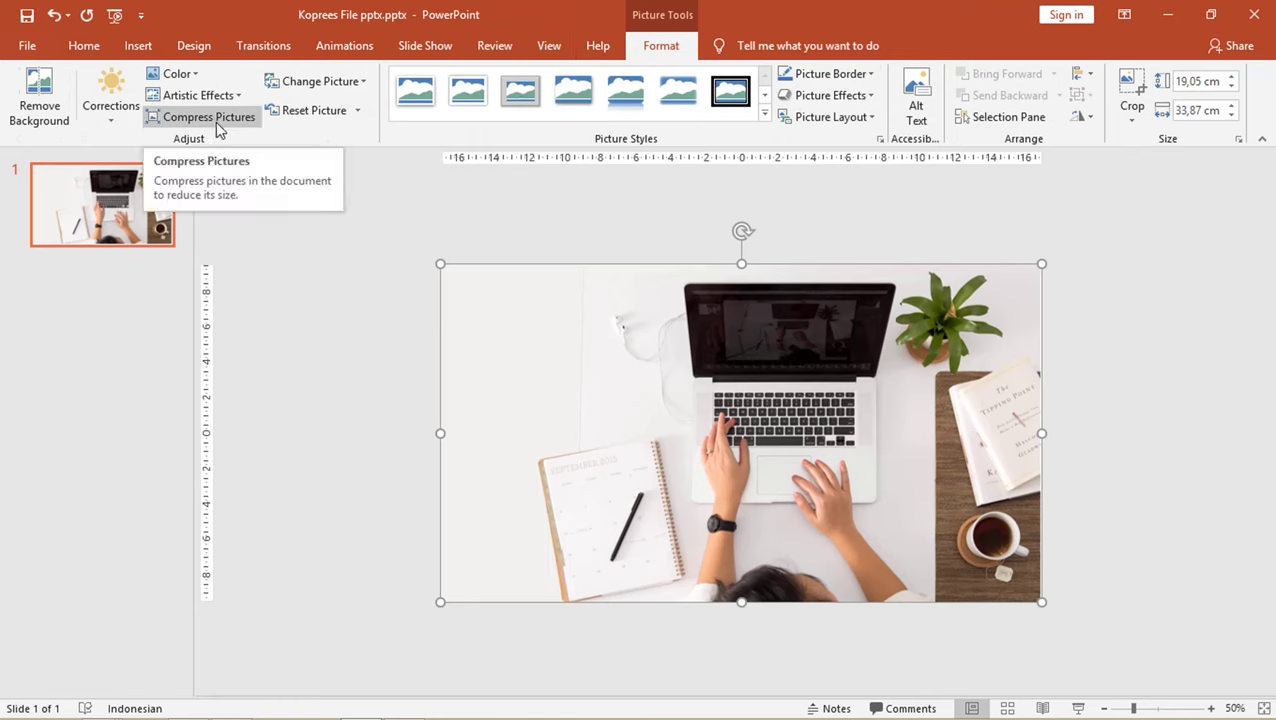
left_click(213, 118)
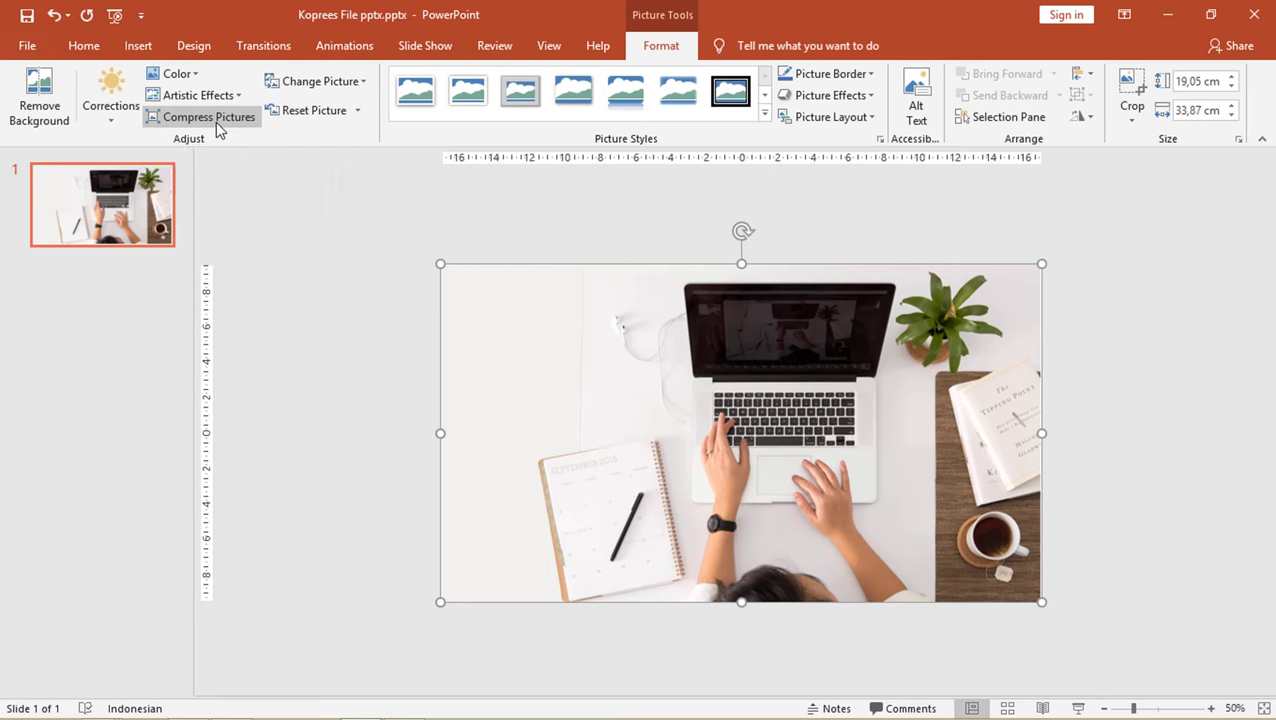
Compress the desk photo at Web (150 ppi) resolution and save the presentation.
left_click_drag(582, 253, 674, 233)
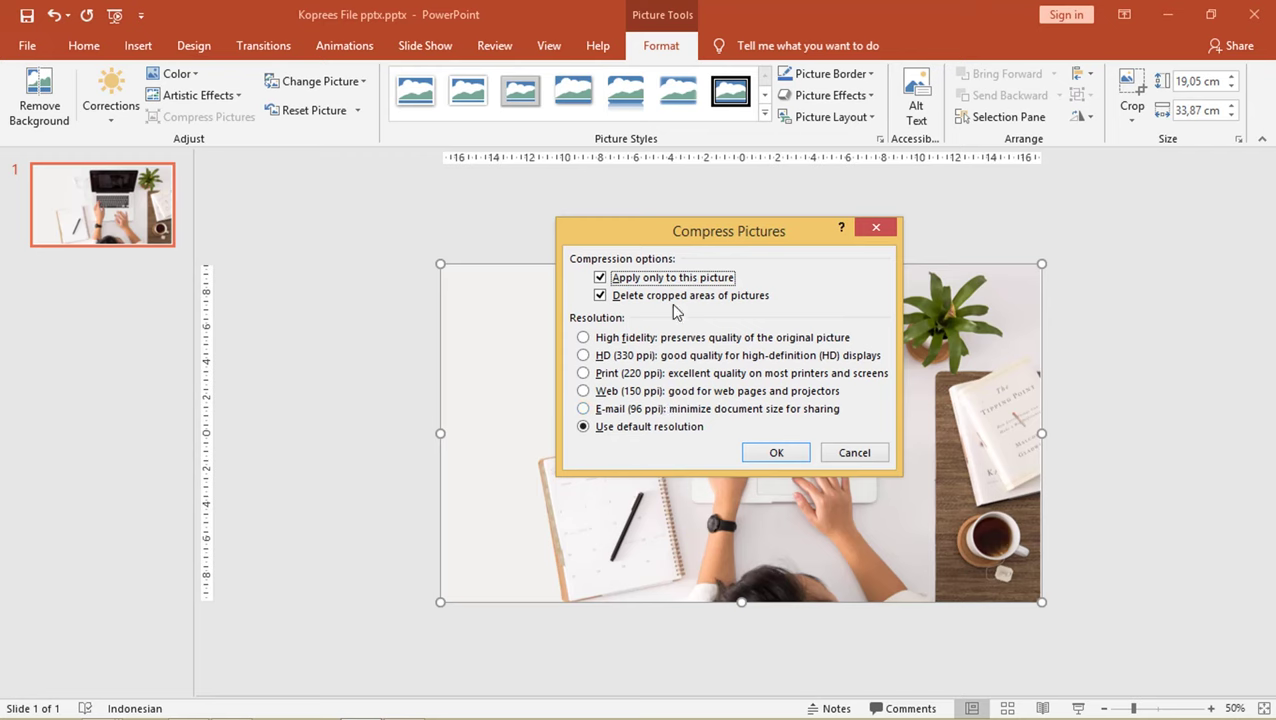
left_click_drag(690, 238, 675, 236)
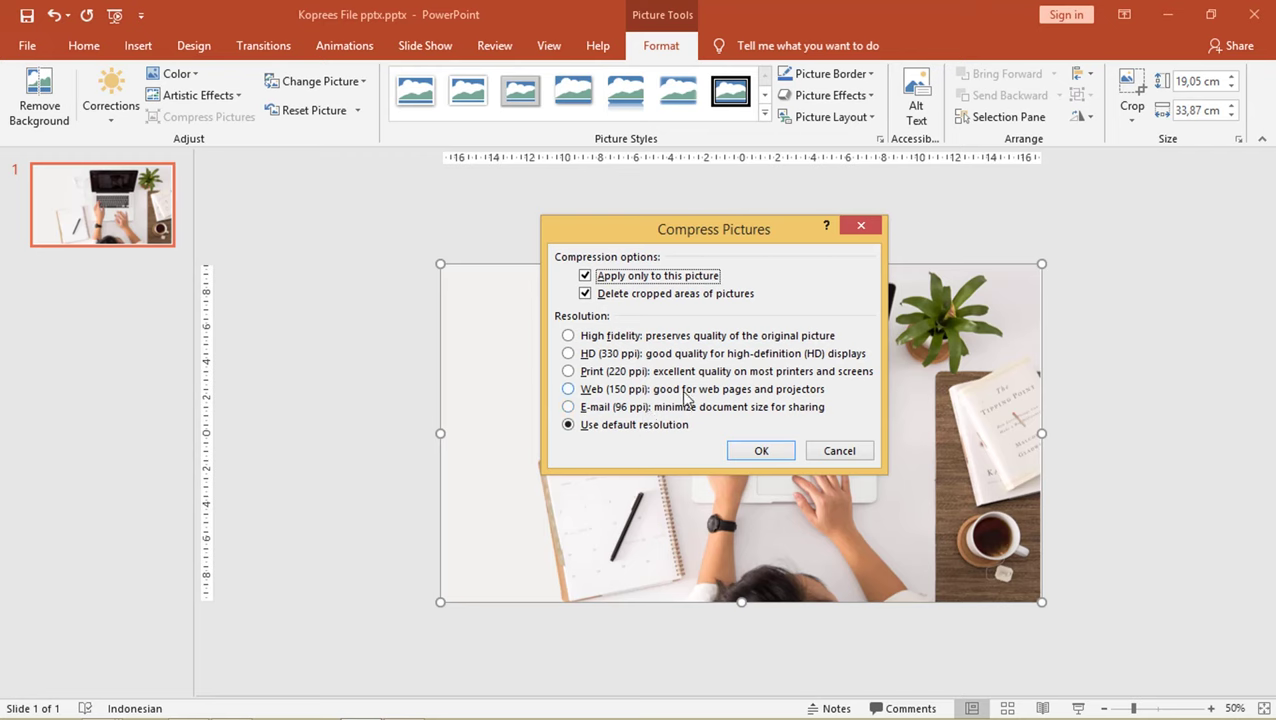
left_click_drag(769, 234, 761, 224)
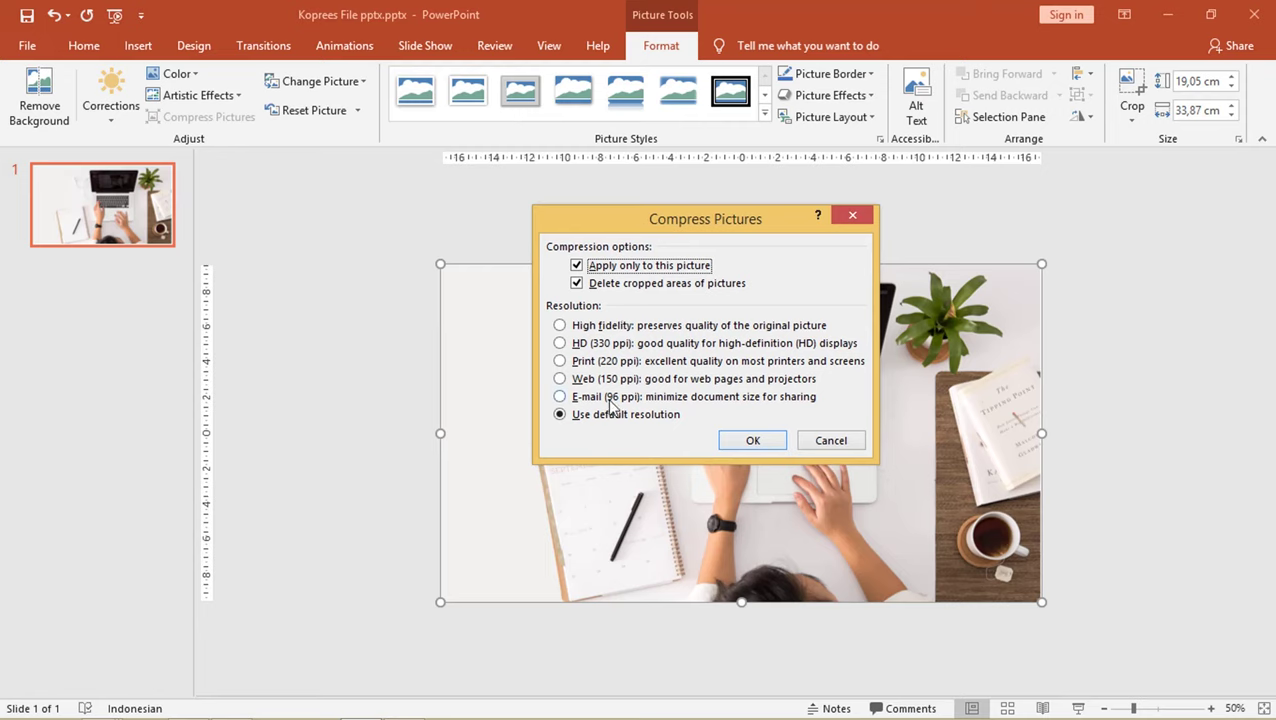
left_click(560, 380)
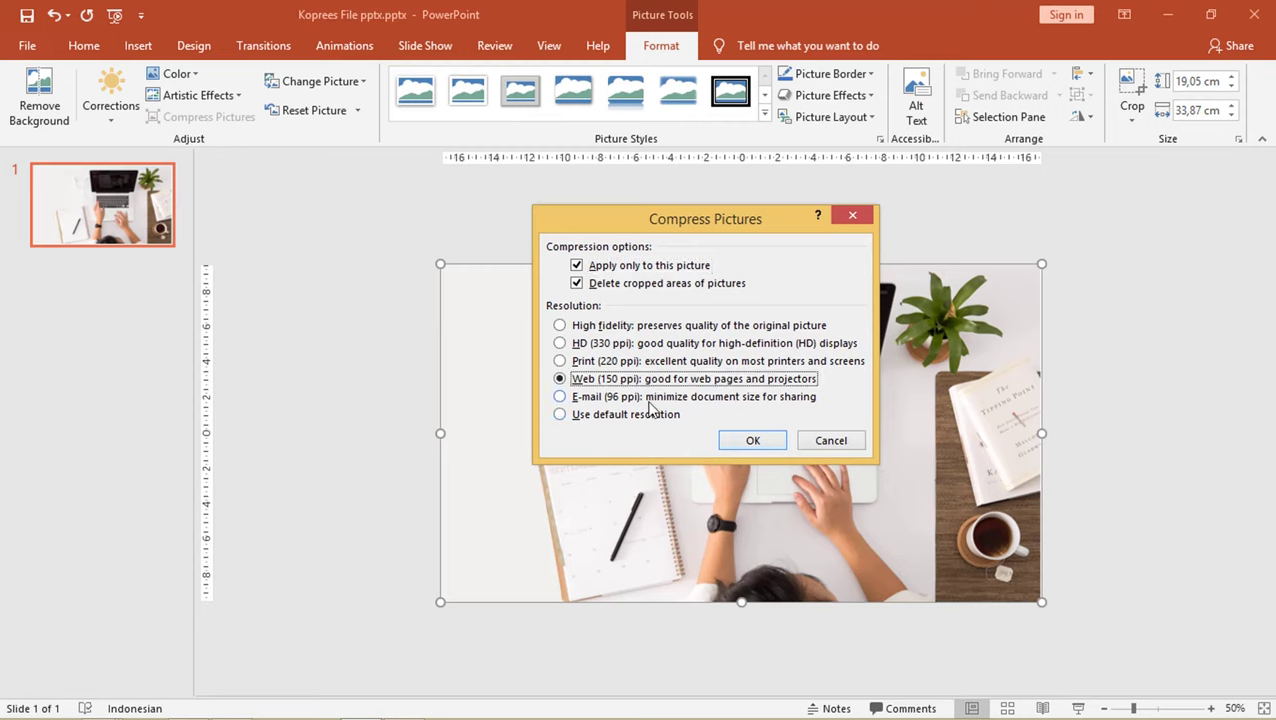
left_click(749, 441)
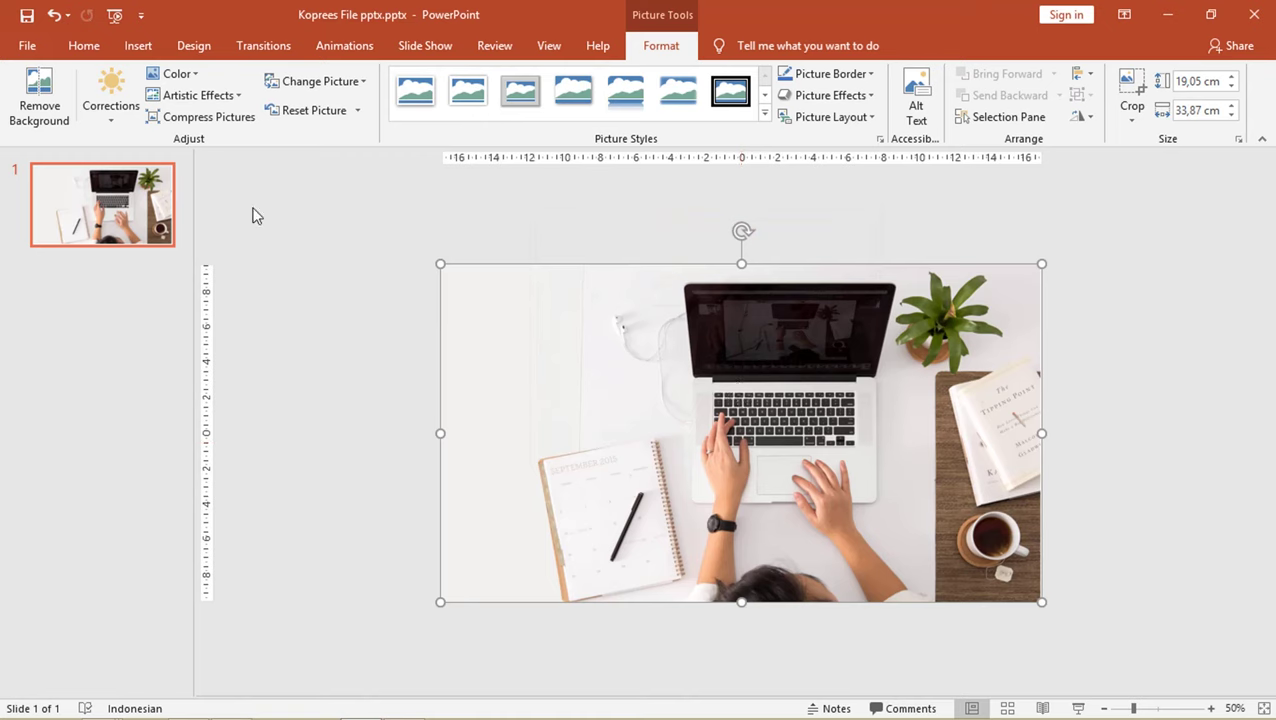
left_click(27, 16)
mouse_move(98, 707)
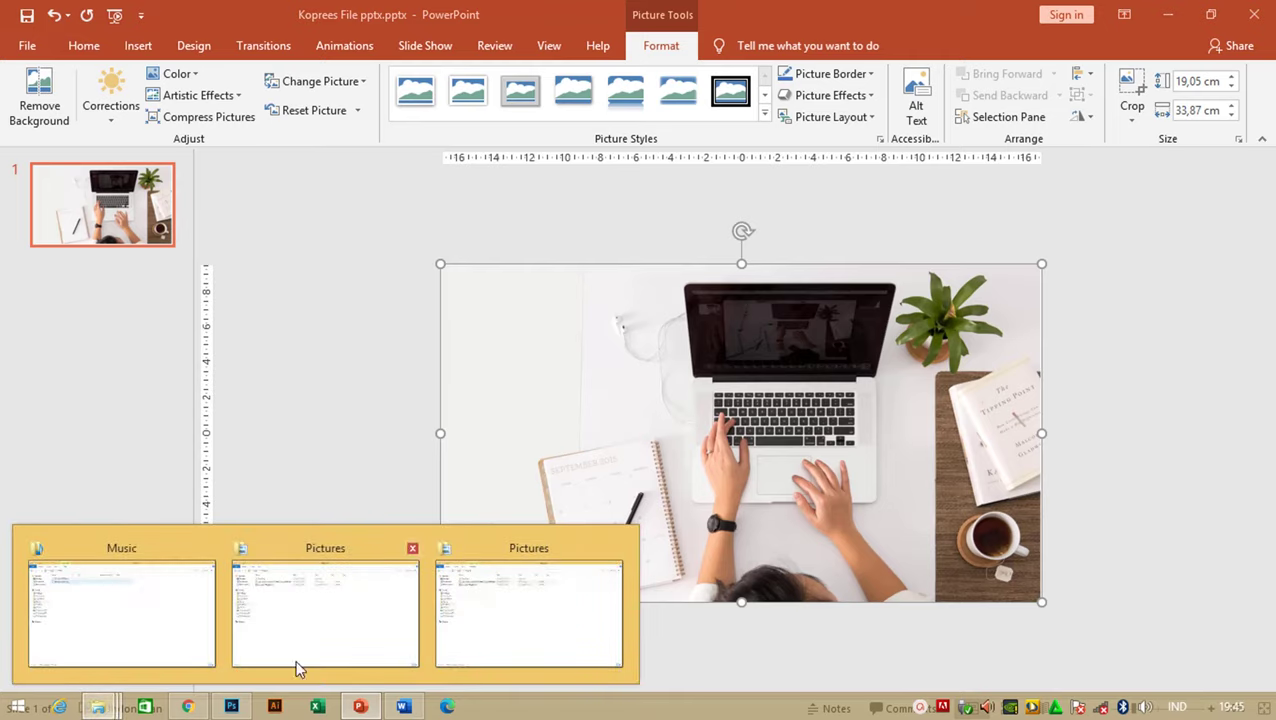
left_click(295, 659)
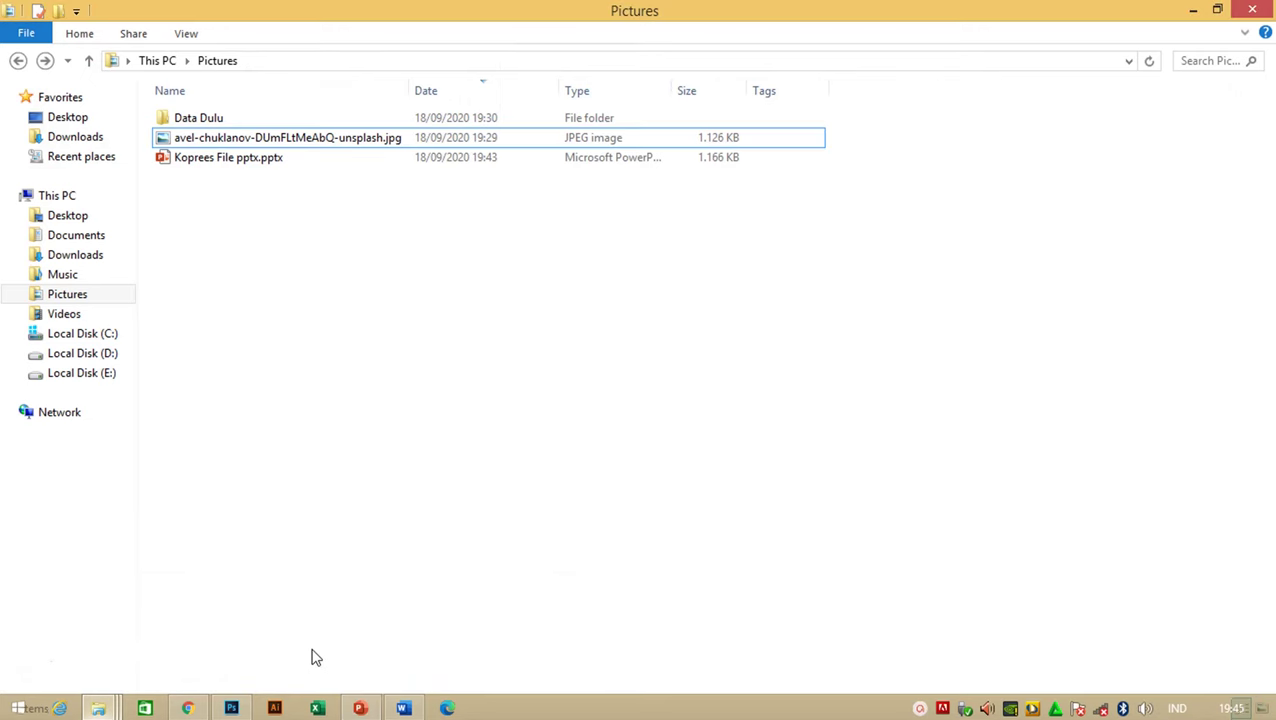
Refresh the Pictures folder and select the presentation to see its updated size.
right_click(305, 215)
left_click(356, 282)
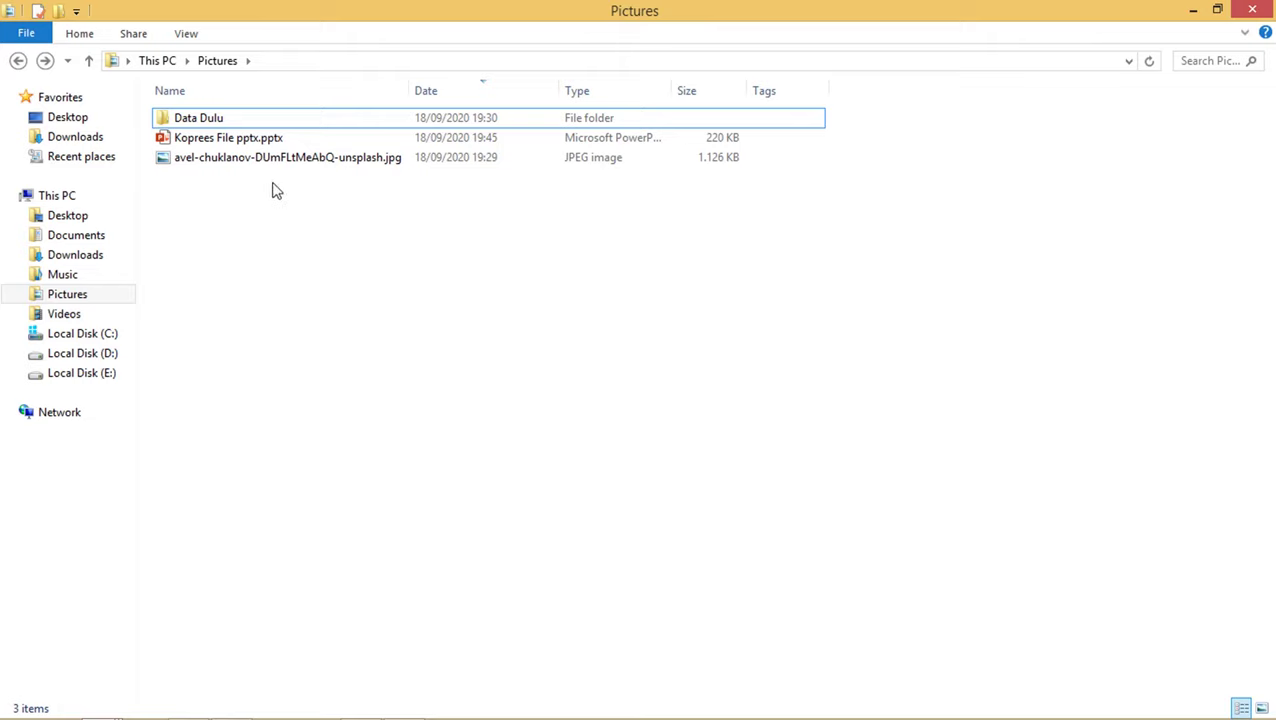
left_click(262, 142)
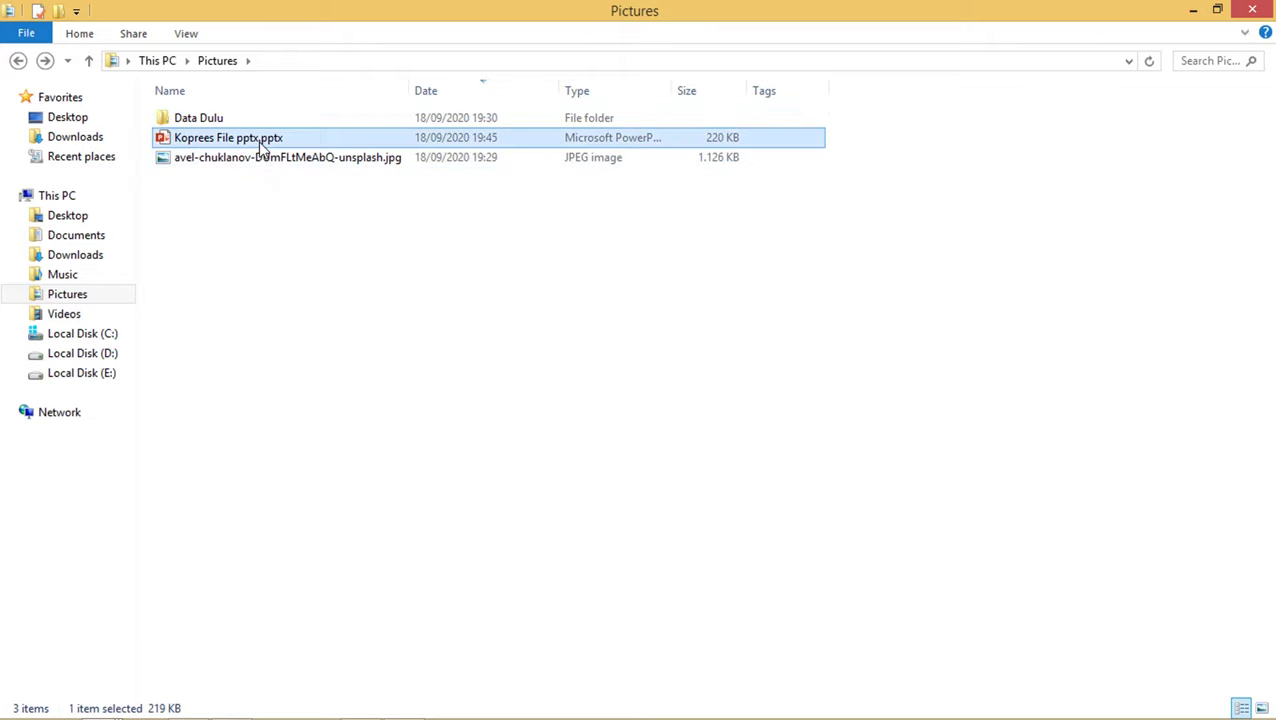
Return the folder to Details view, confirm the 220 KB file size, then go back to PowerPoint.
key("ctrl+shift+4")
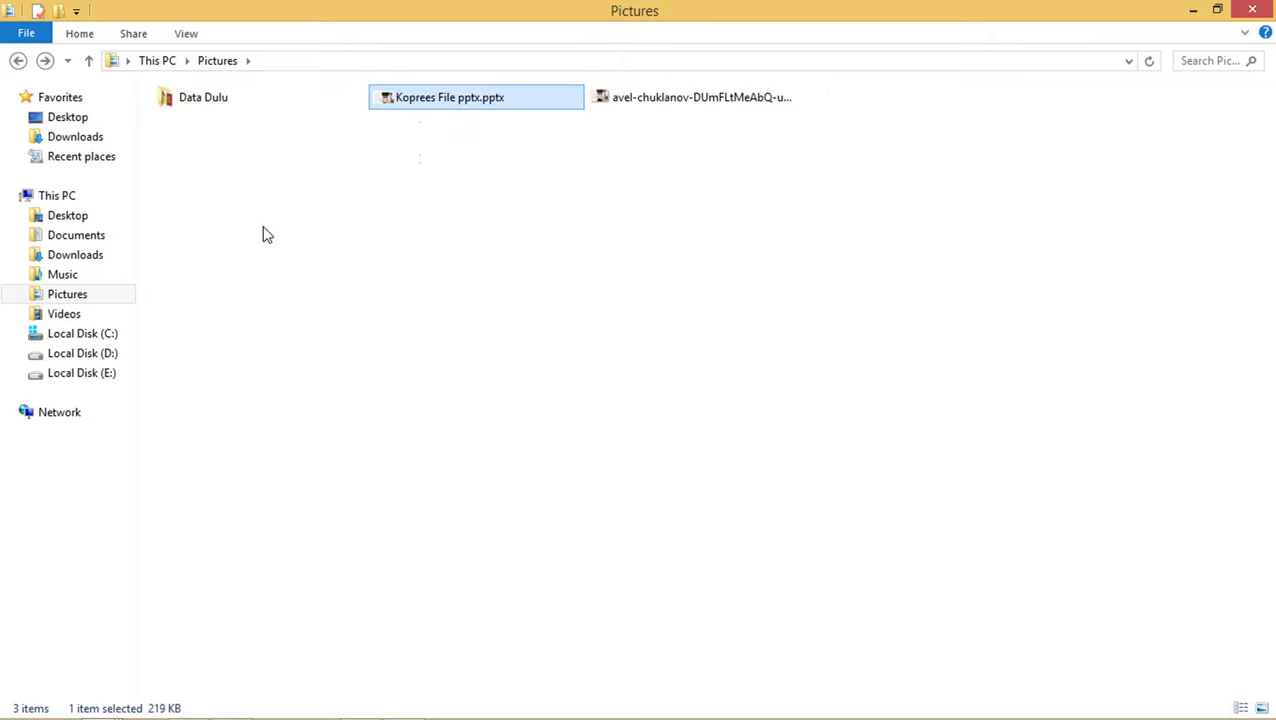
key("ctrl+shift+7")
key("ctrl+shift+5")
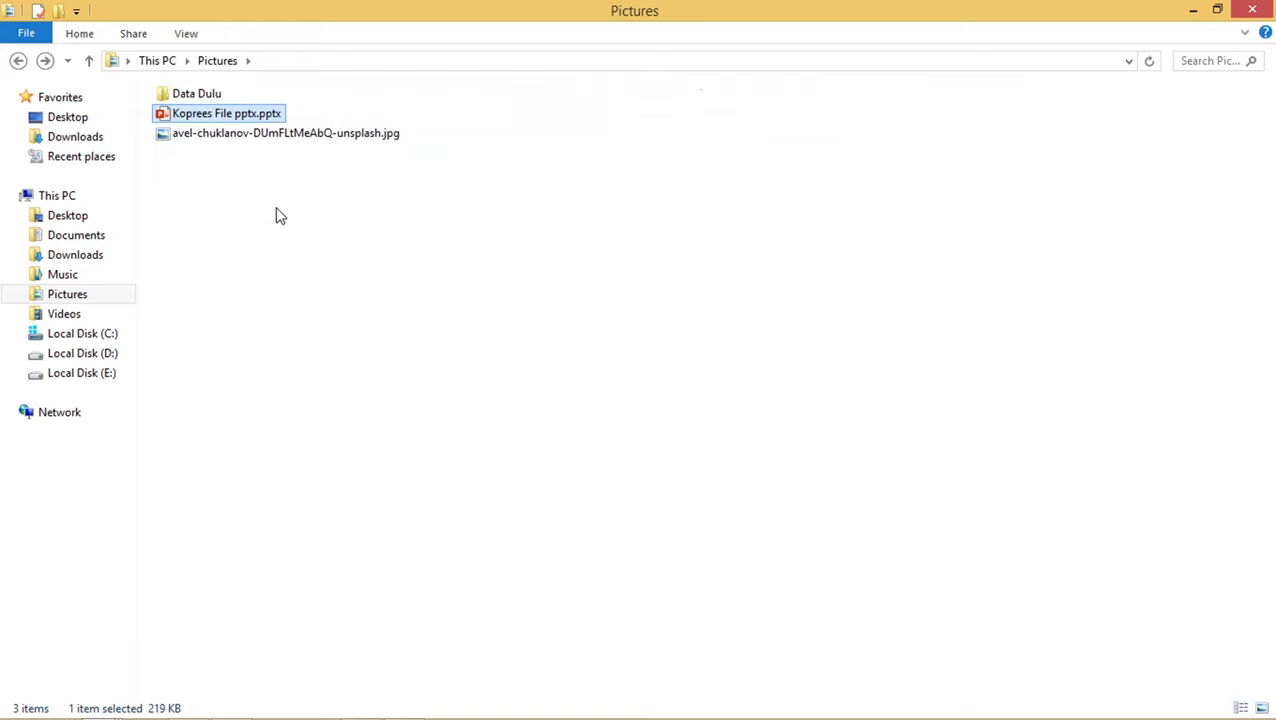
key("ctrl+shift+4")
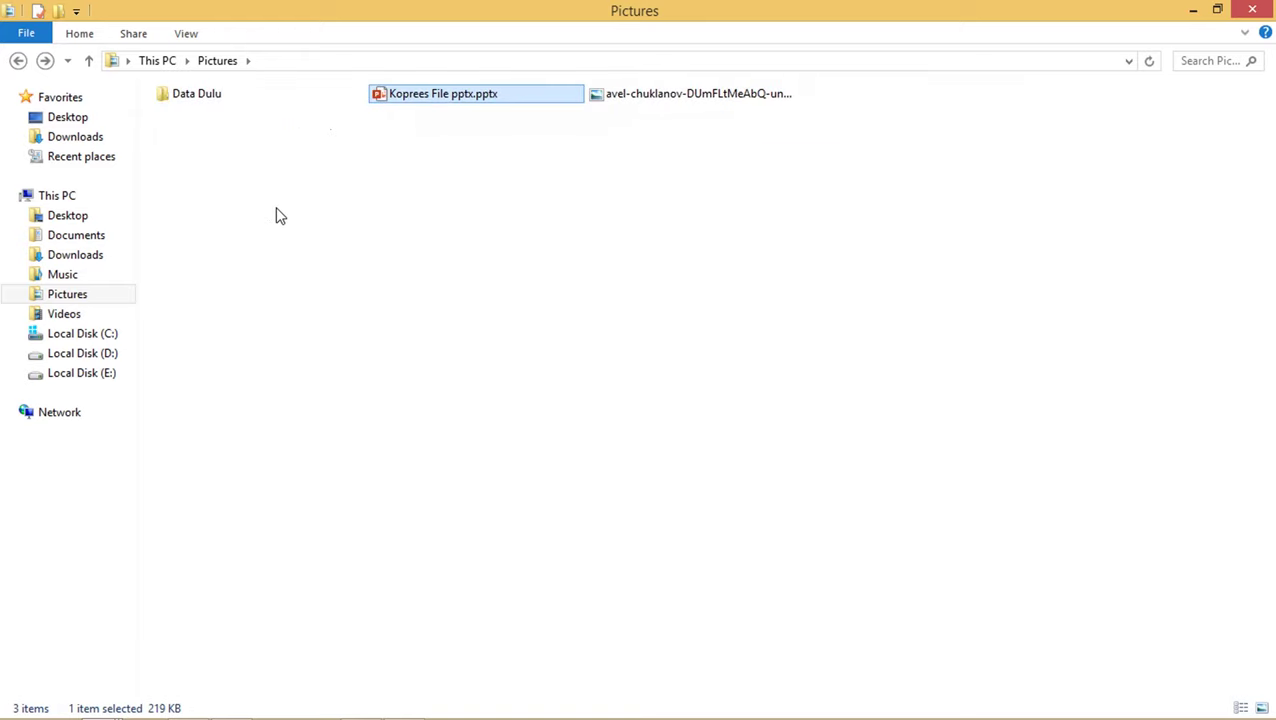
right_click(277, 209)
mouse_move(330, 220)
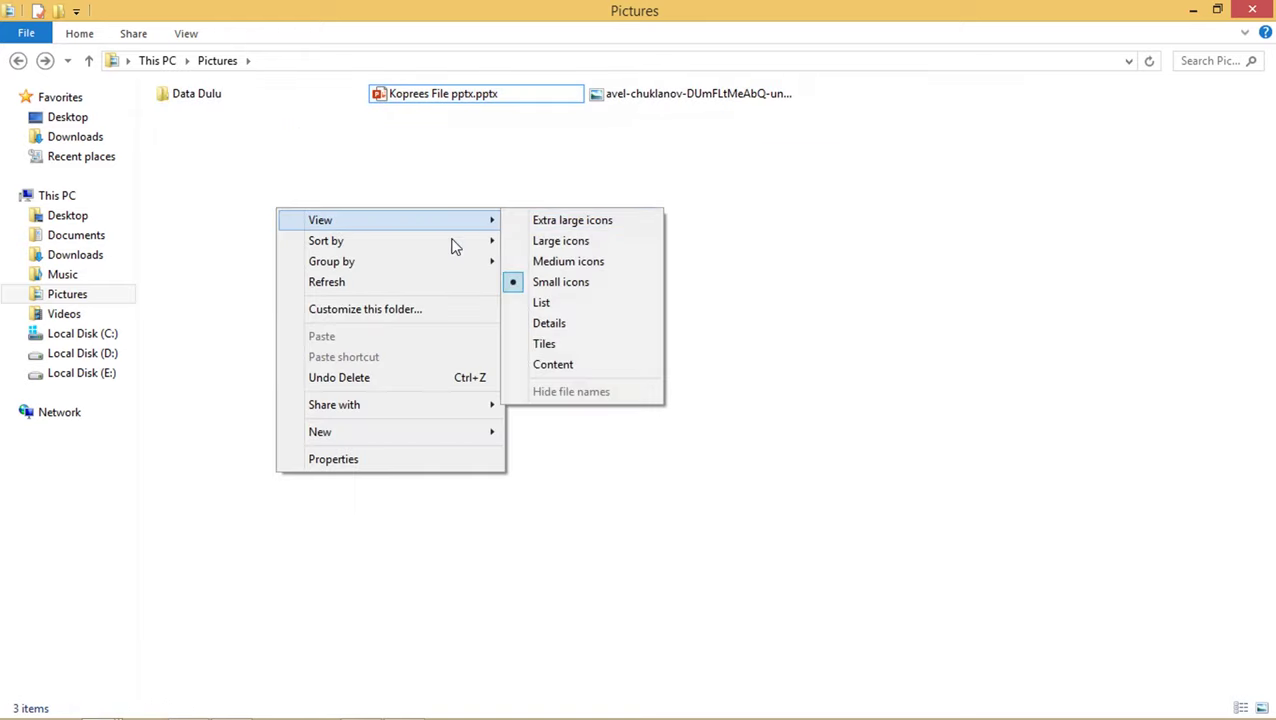
left_click(572, 323)
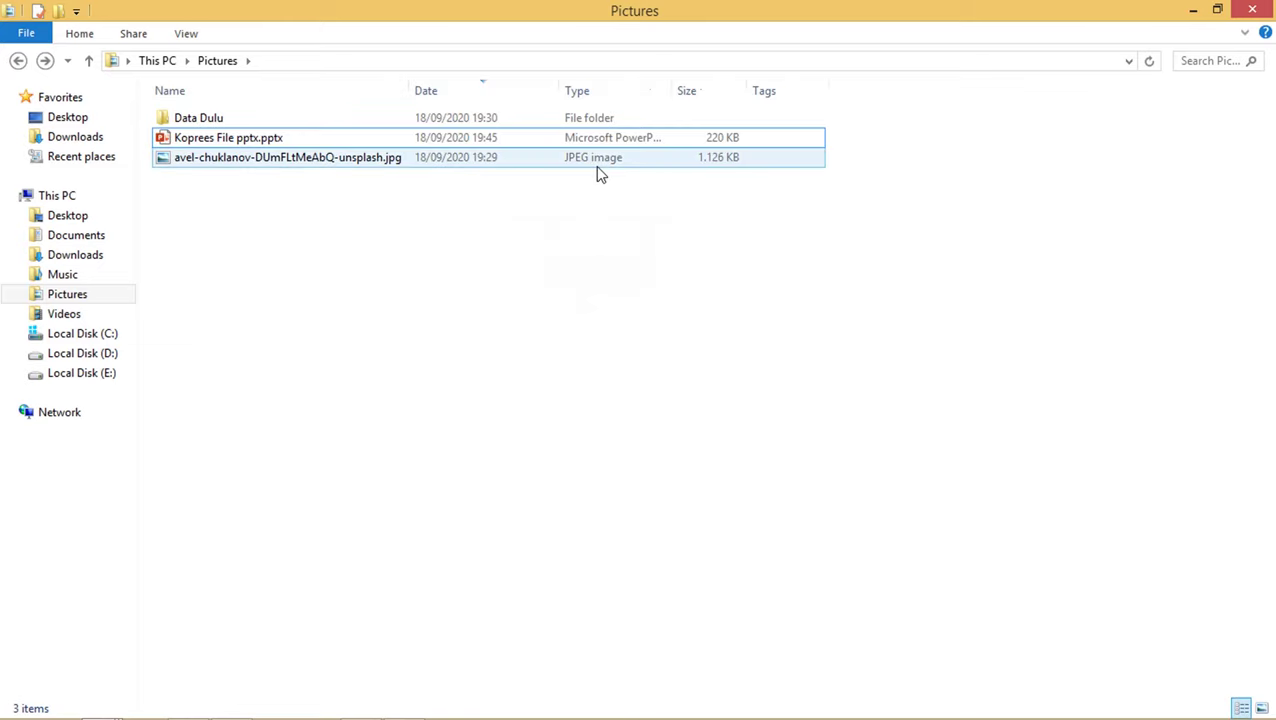
left_click(278, 139)
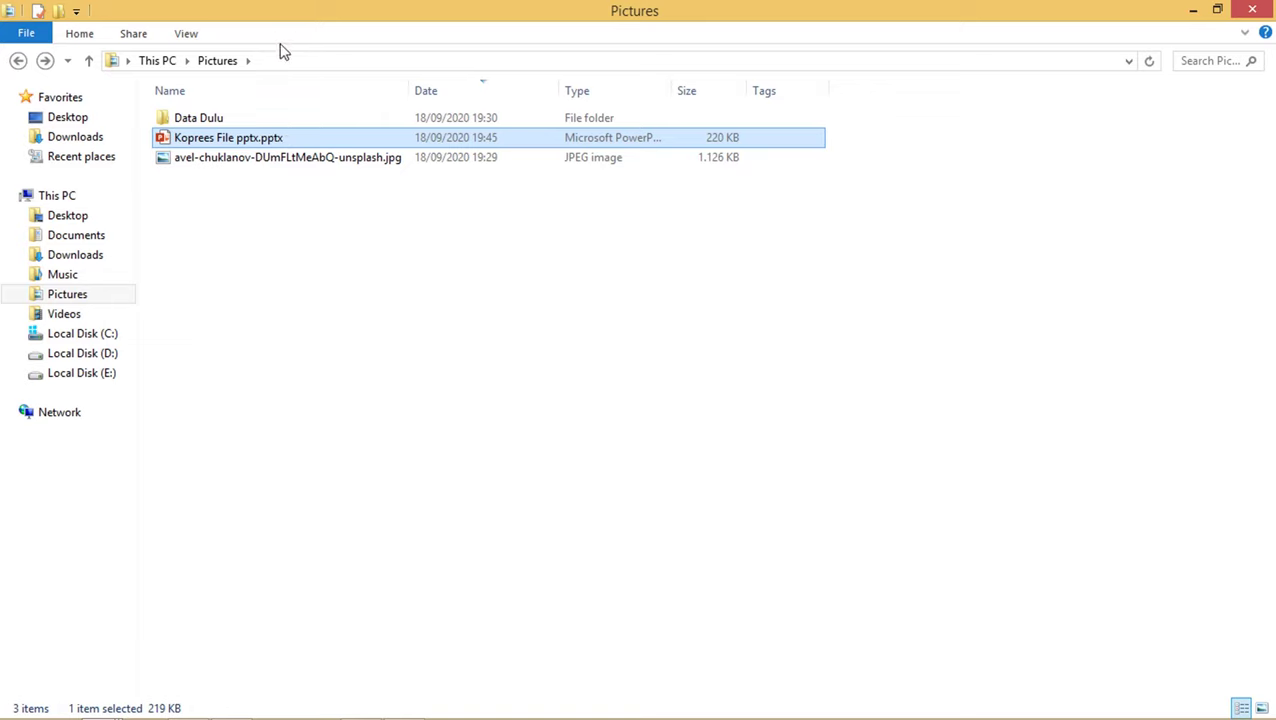
key("alt+Tab")
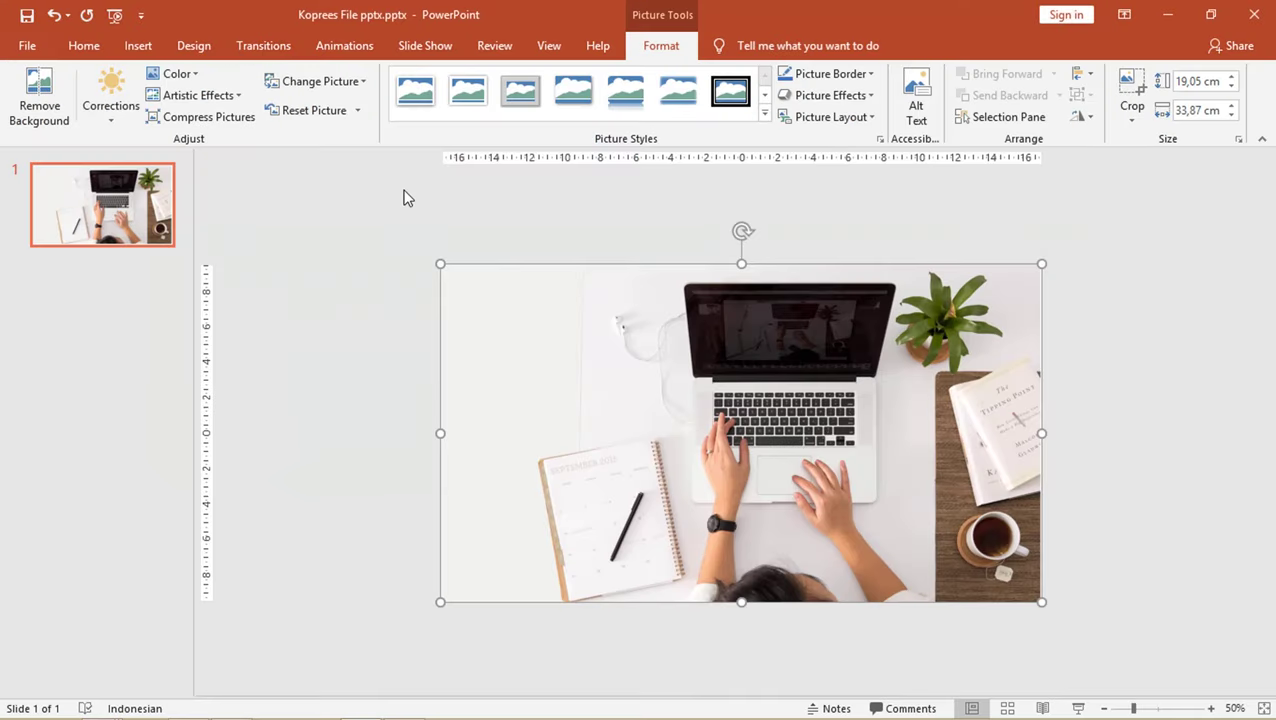
Deselect the photo and open PowerPoint Options from the File menu.
left_click(404, 200)
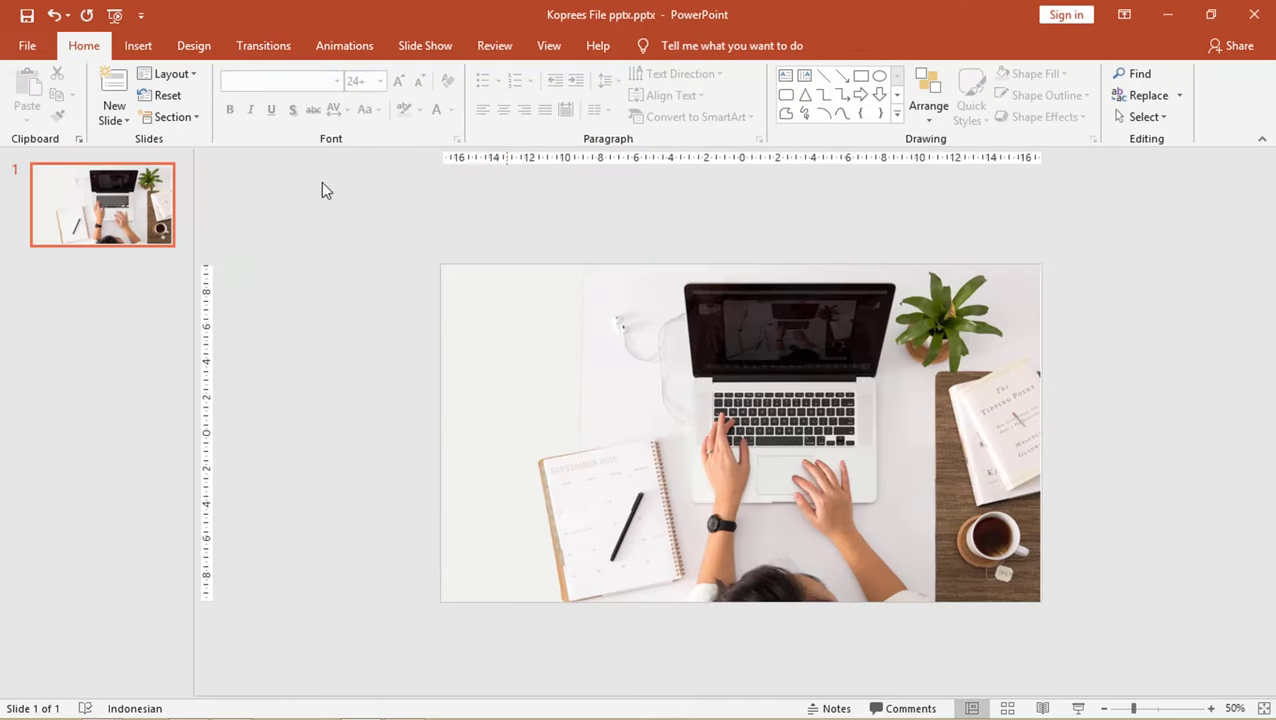
left_click(26, 46)
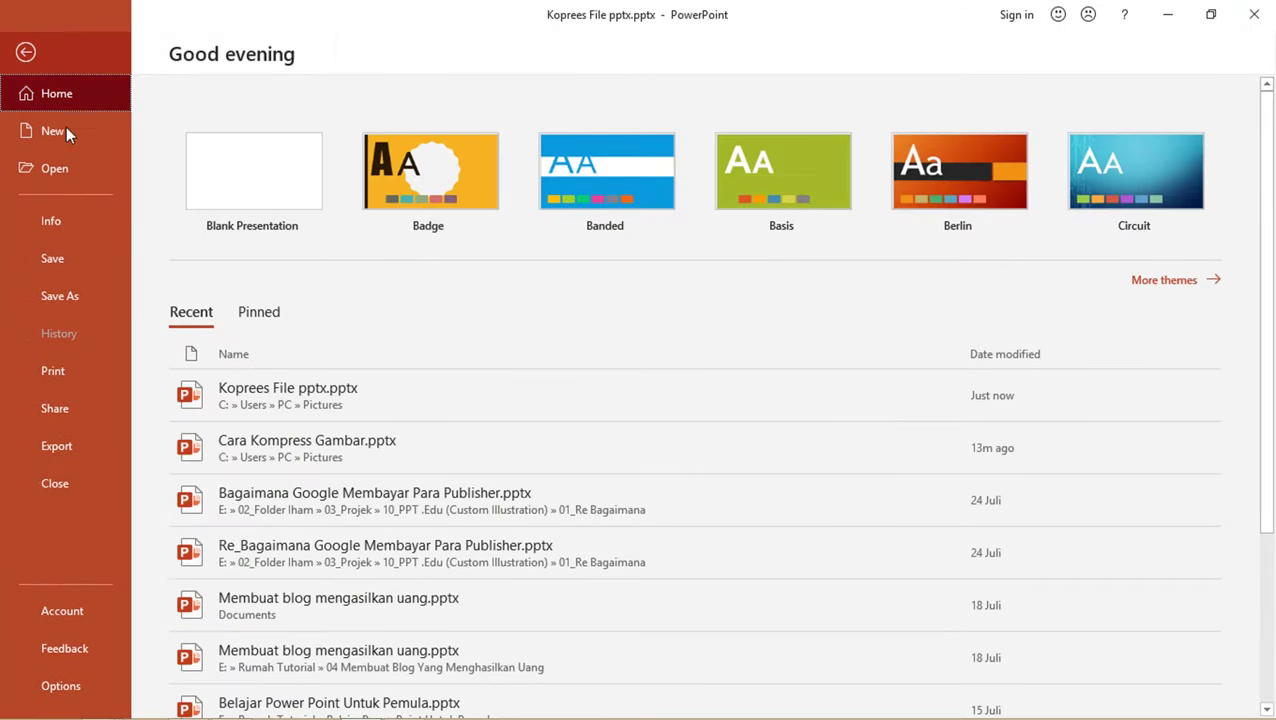
left_click(62, 686)
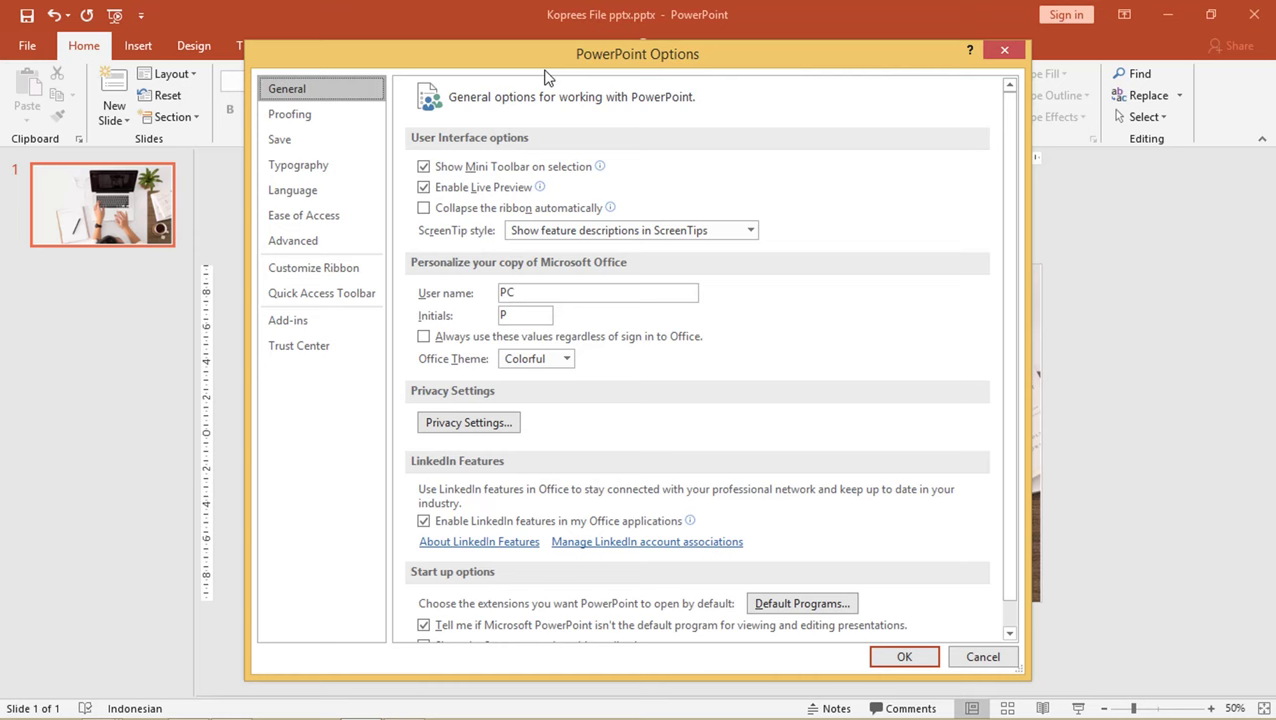
left_click_drag(546, 70, 532, 70)
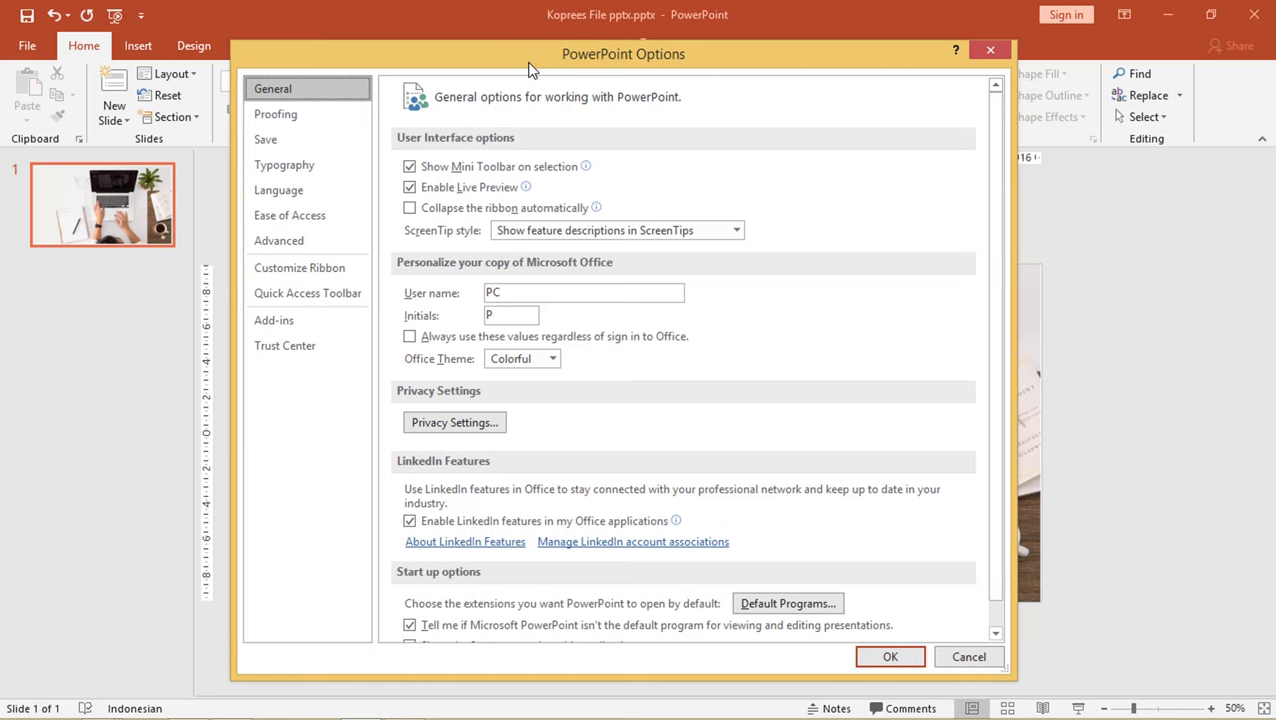
In Advanced options, set the default image resolution to 96 ppi.
left_click(335, 248)
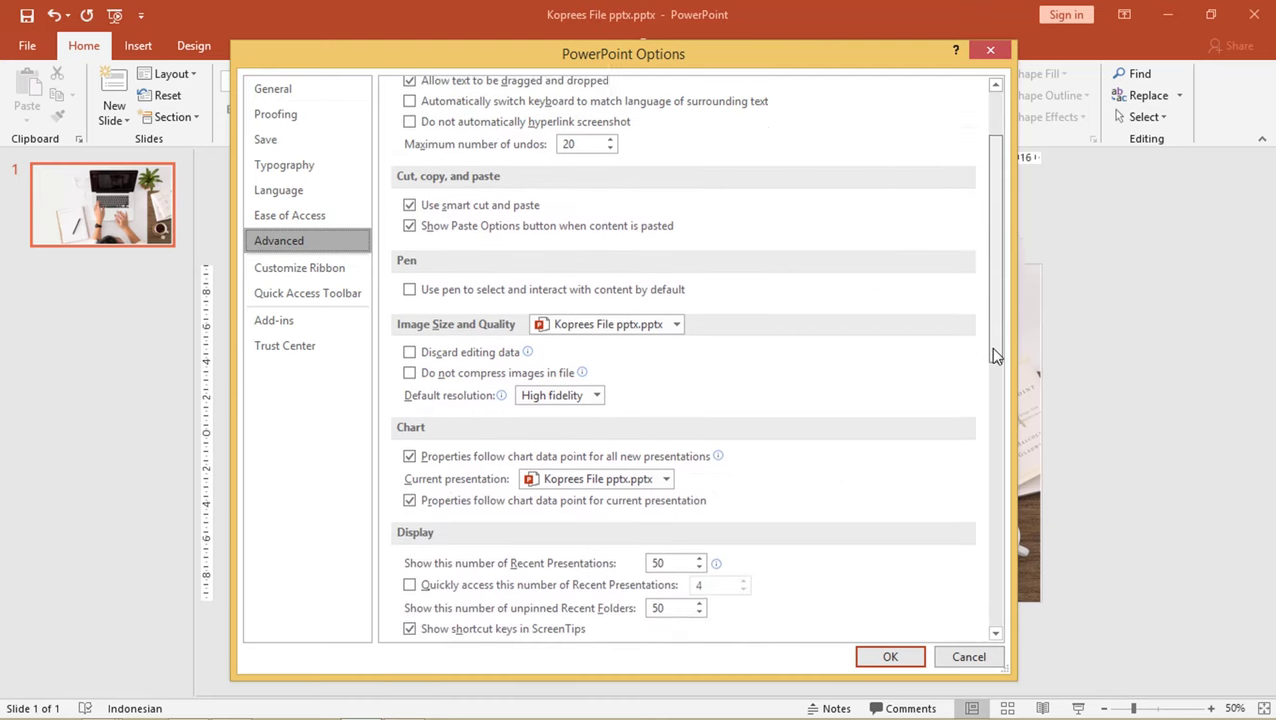
left_click_drag(990, 310, 992, 370)
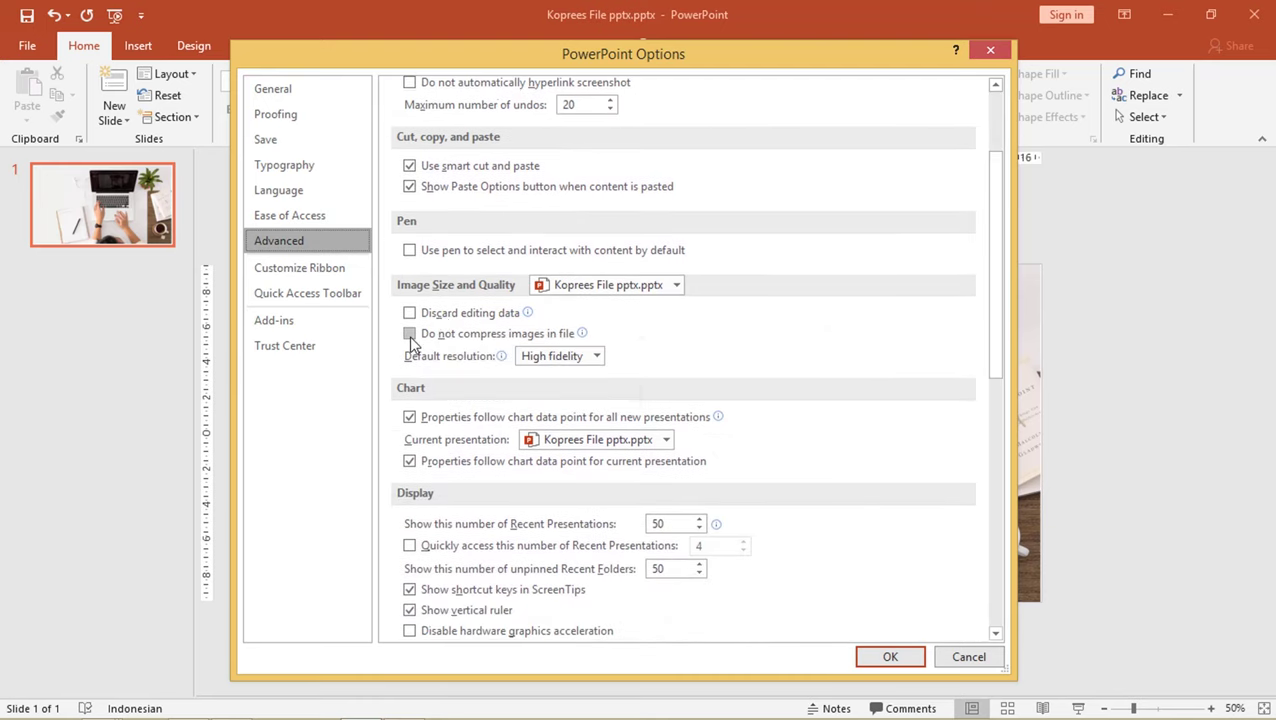
left_click(556, 358)
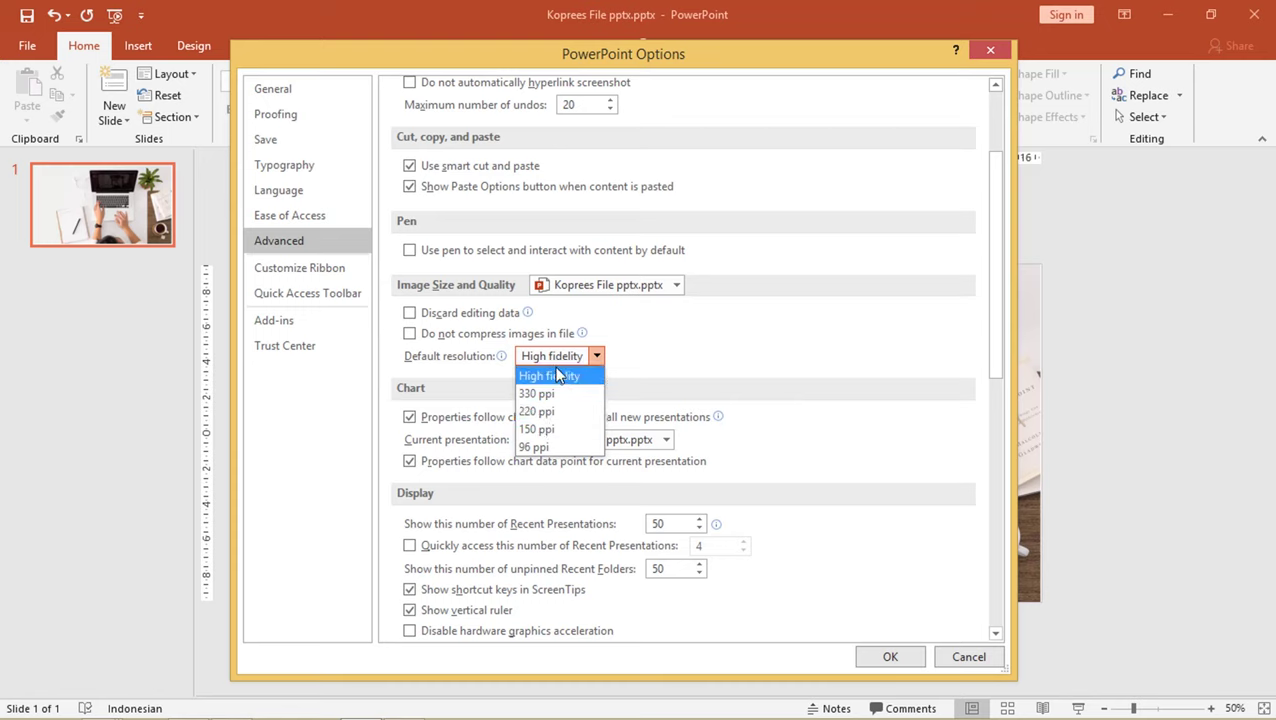
left_click(548, 447)
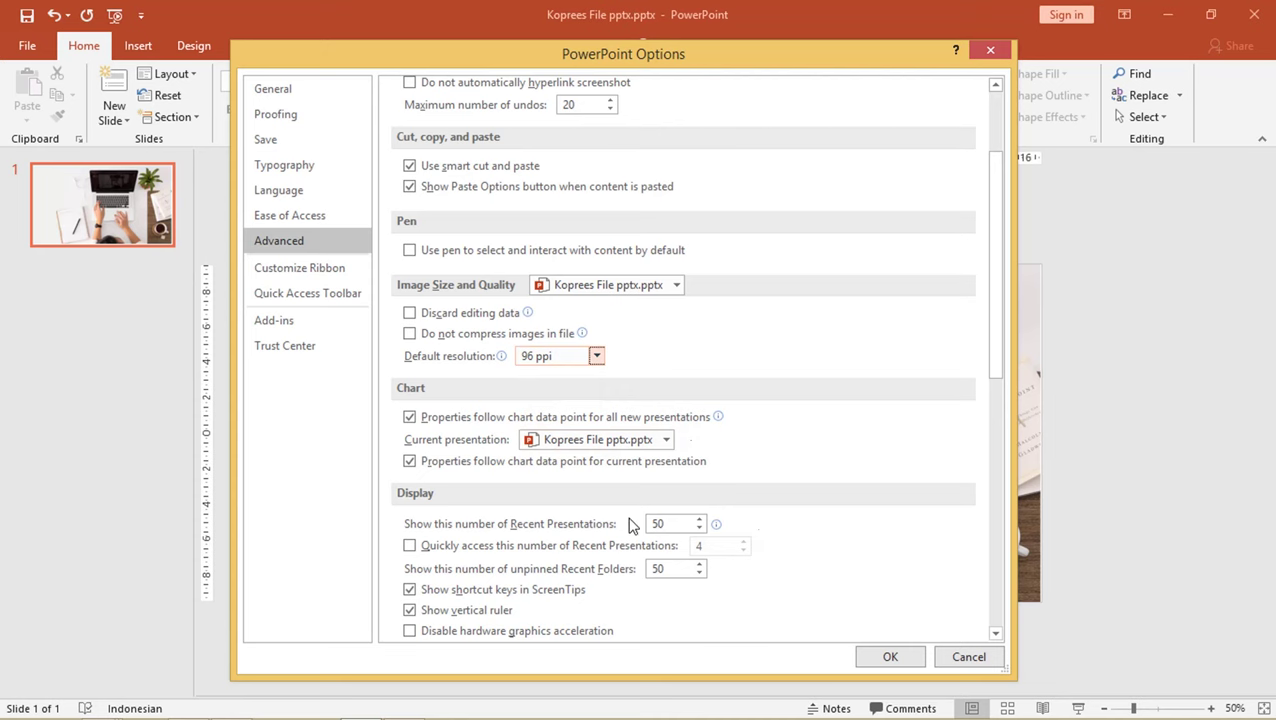
left_click(293, 136)
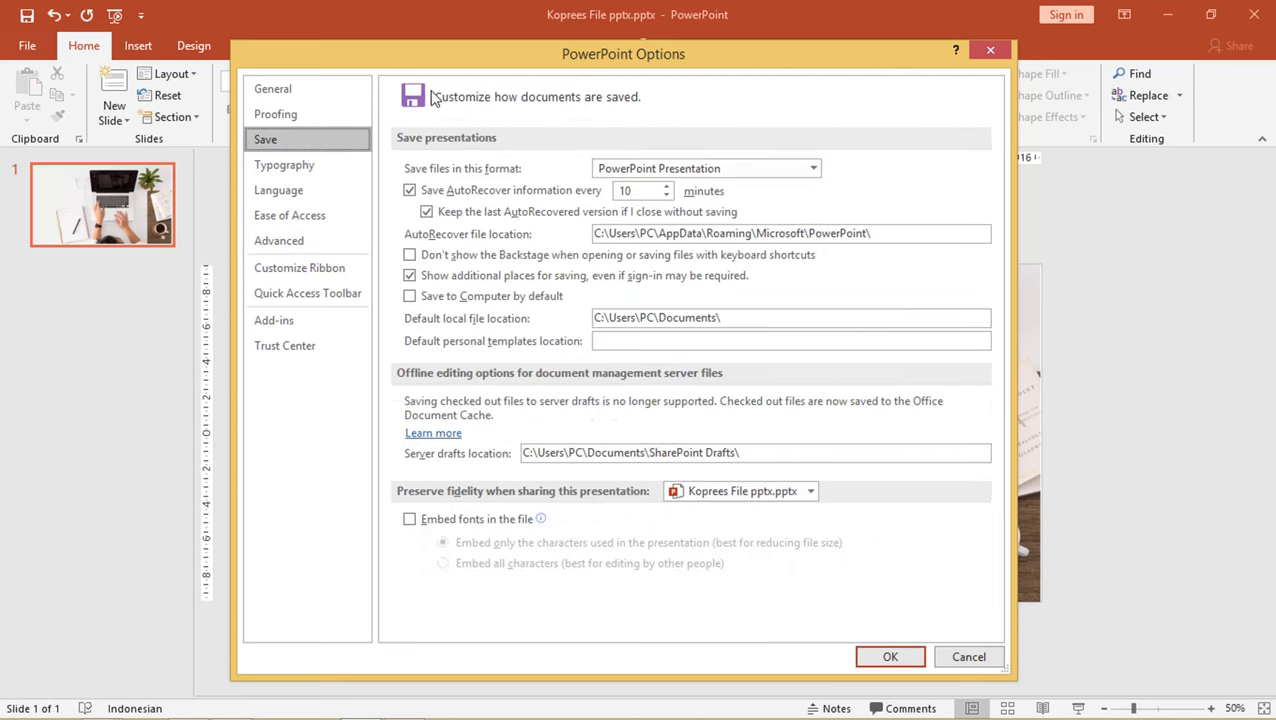
Turn on 'Embed fonts in the file', keeping only the used characters, and confirm with OK.
left_click_drag(449, 64, 406, 51)
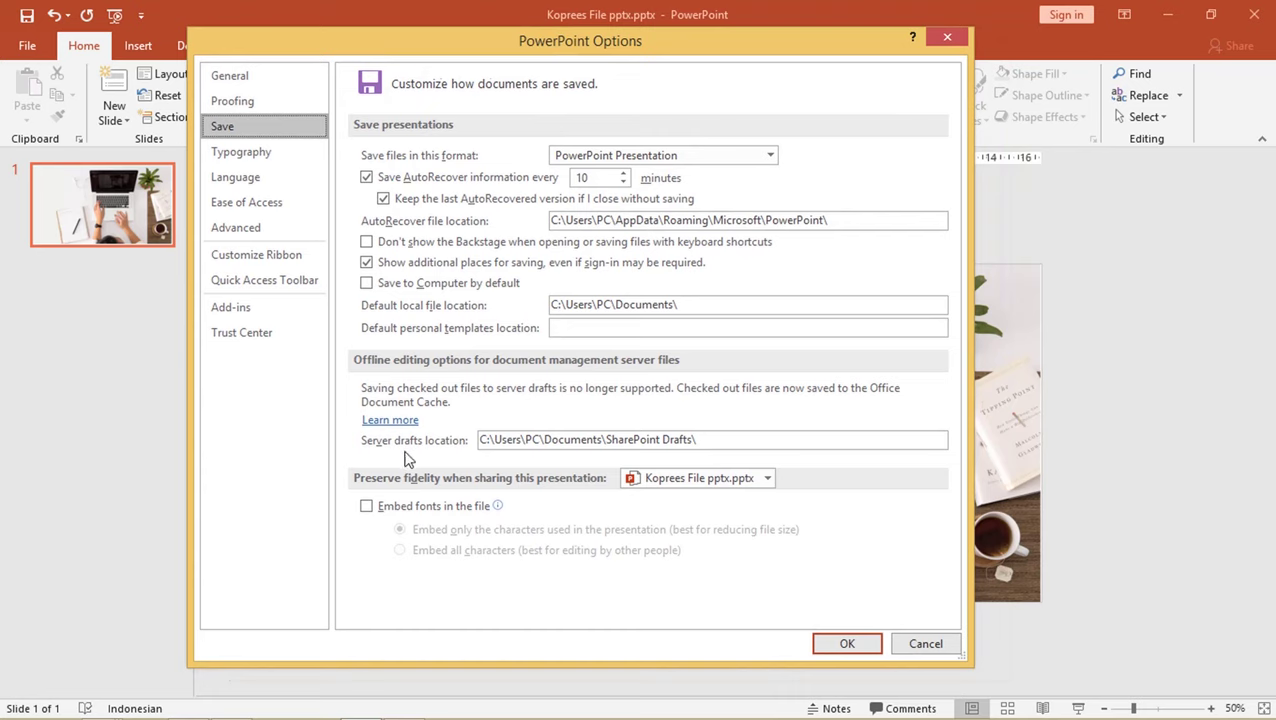
left_click(370, 508)
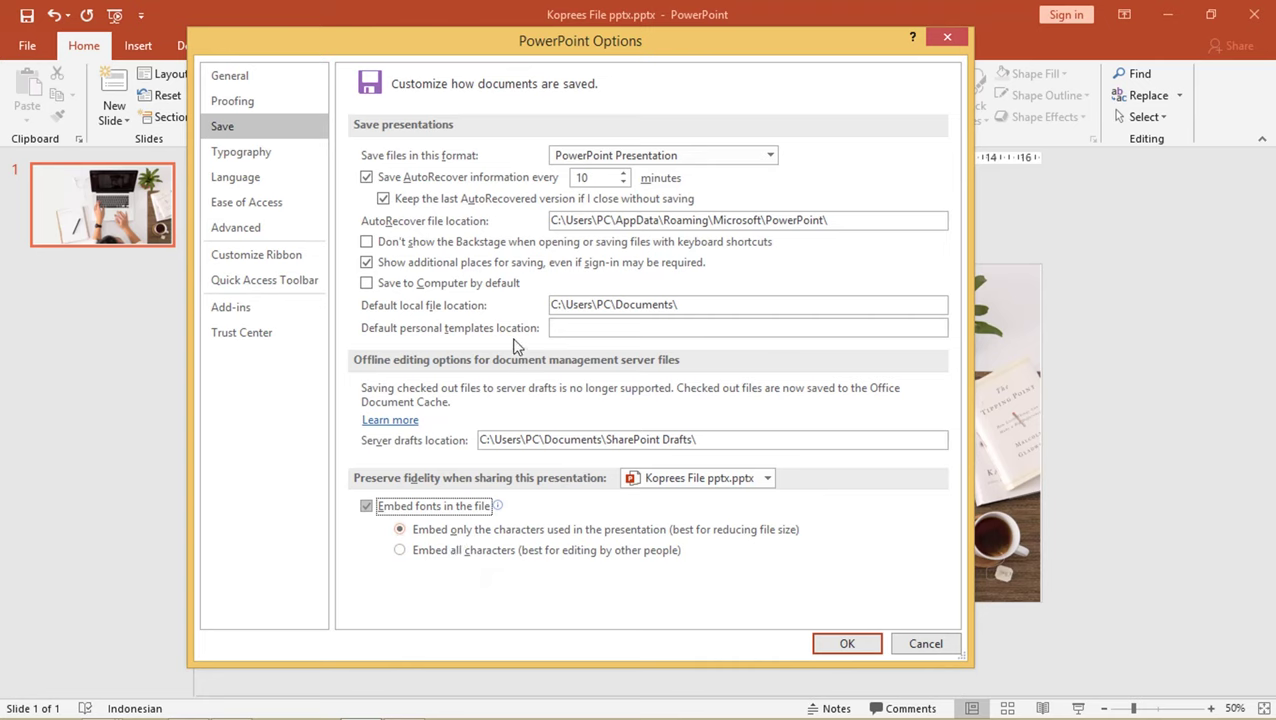
left_click(840, 647)
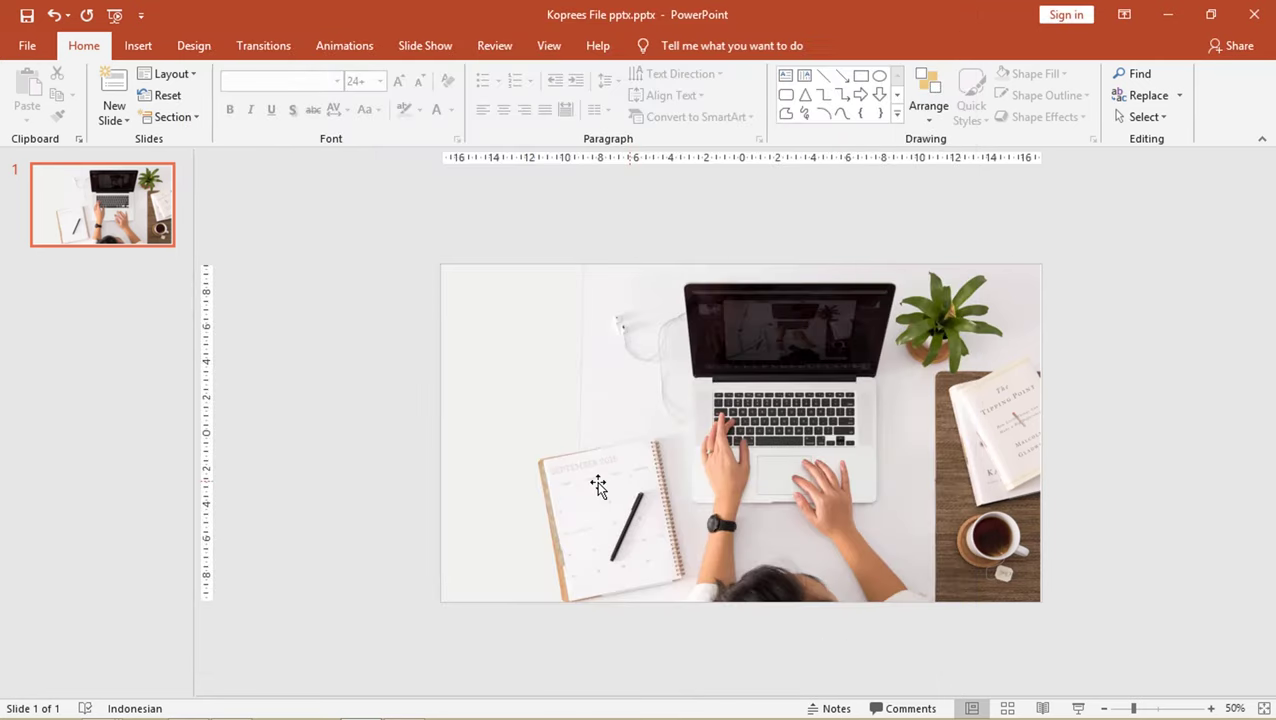
Re-save the presentation with Ctrl+S so its fonts are embedded in the file.
key("ctrl+s")
mouse_move(99, 707)
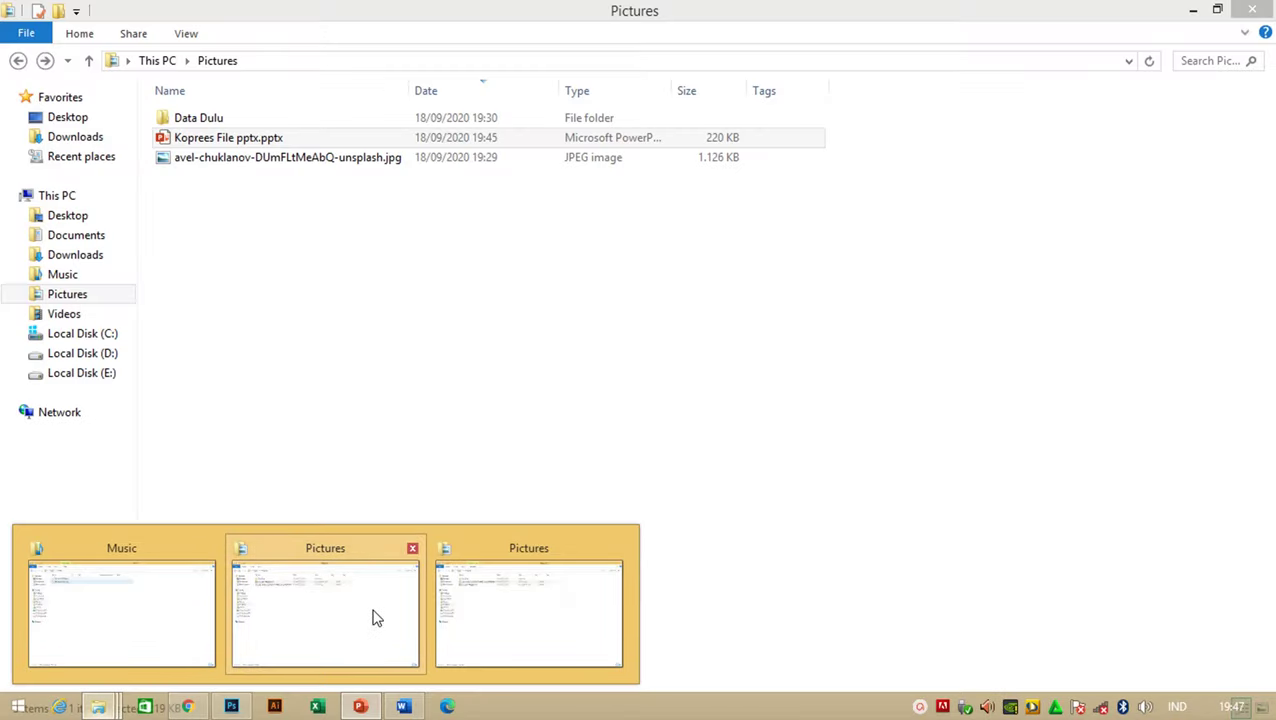
left_click(368, 605)
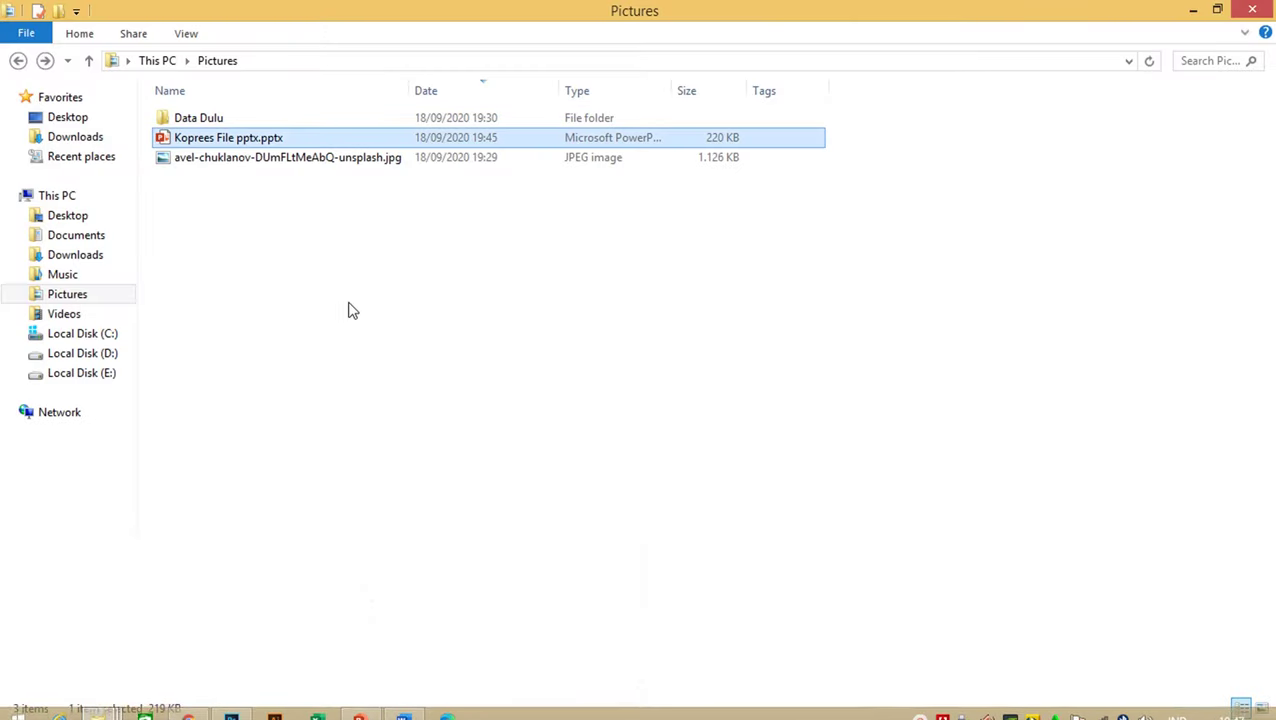
left_click(287, 160)
left_click(281, 140)
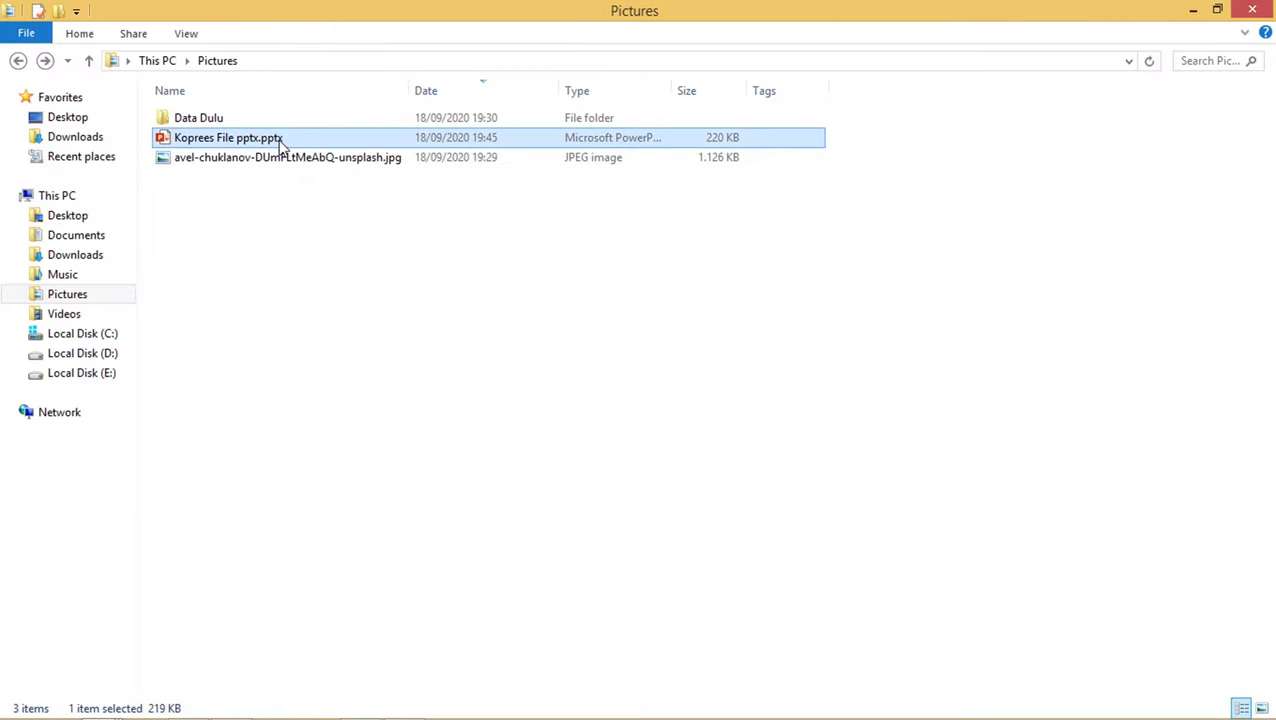
left_click(297, 390)
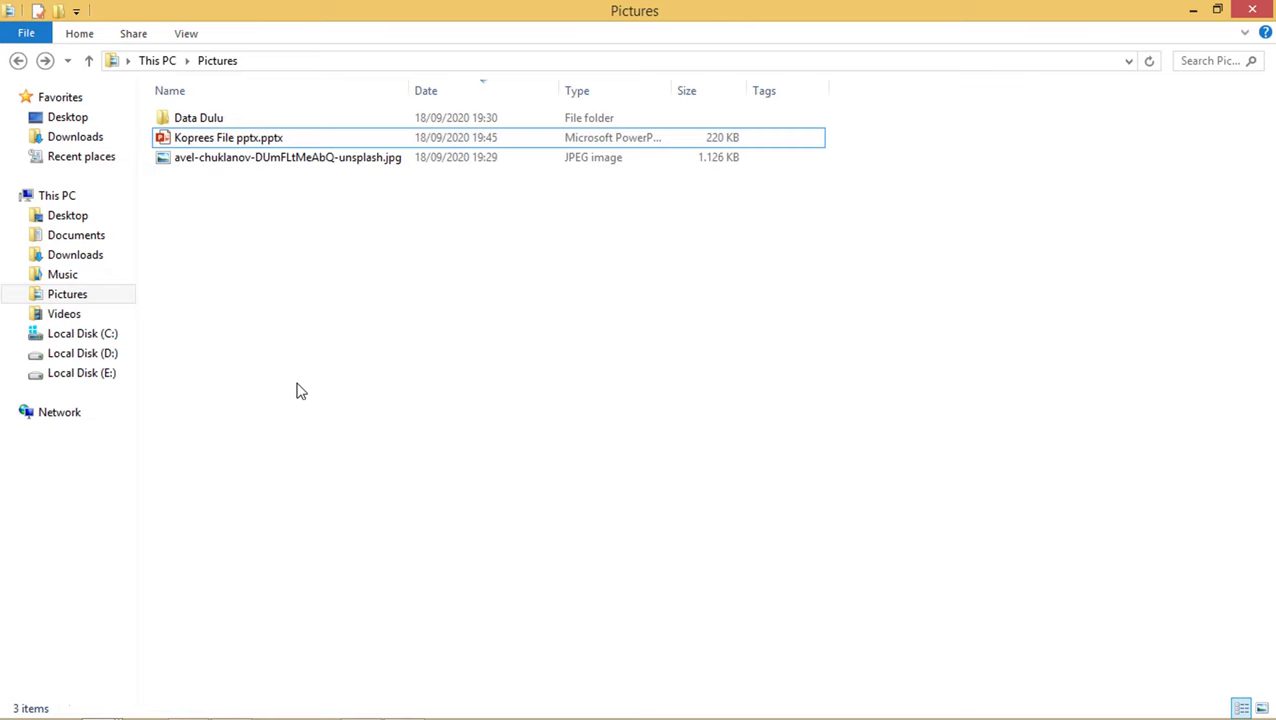
key("alt+Tab")
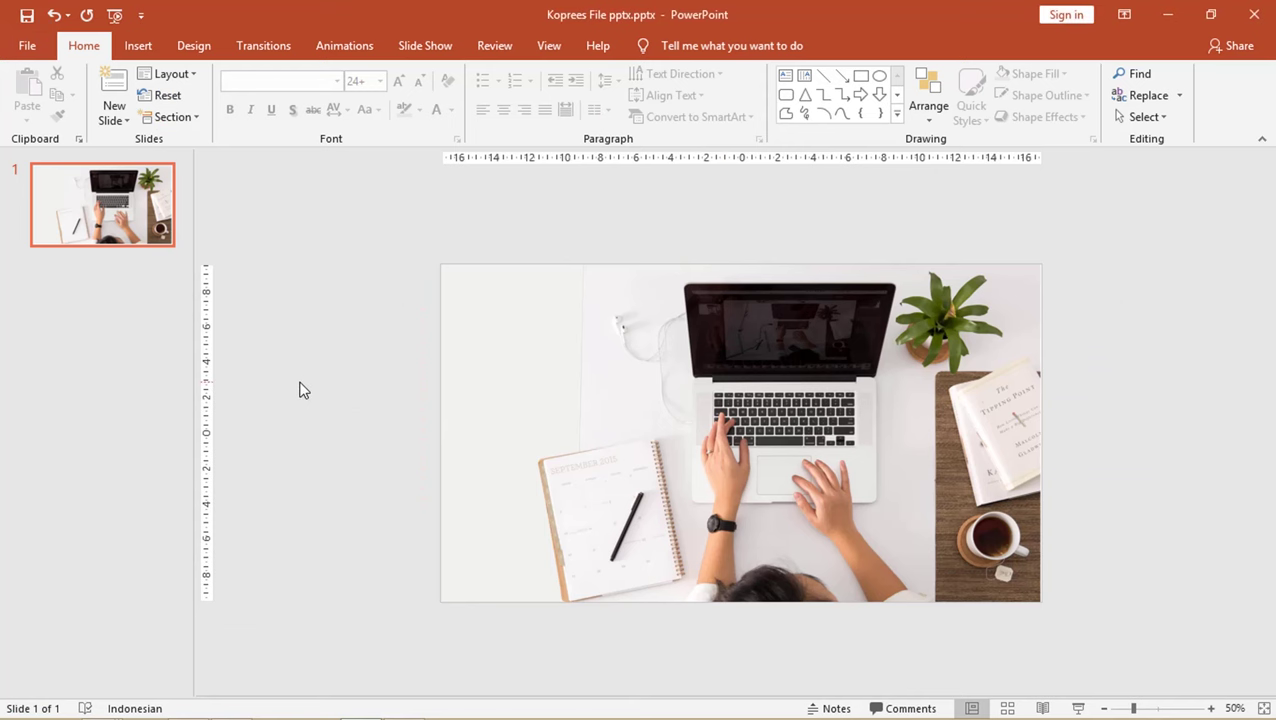
Save a PDF copy named Koprees File pptx.pdf in Pictures, opening it after publishing.
left_click(40, 46)
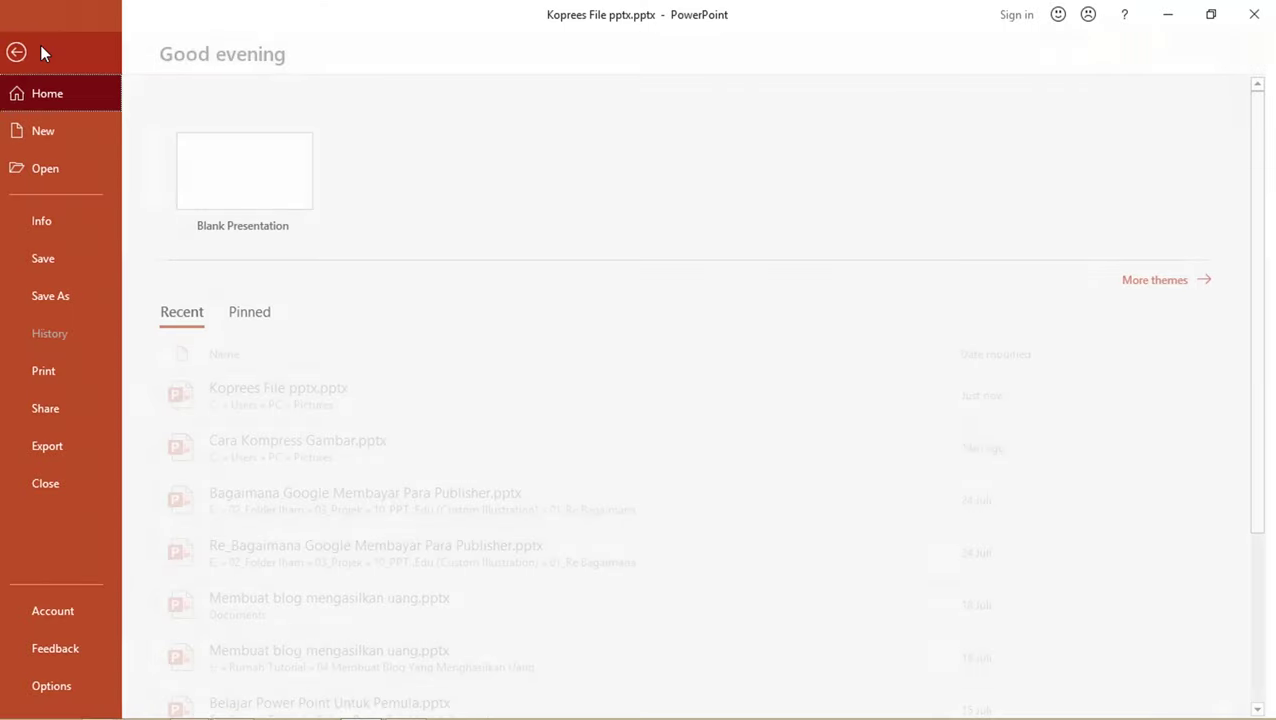
left_click(86, 297)
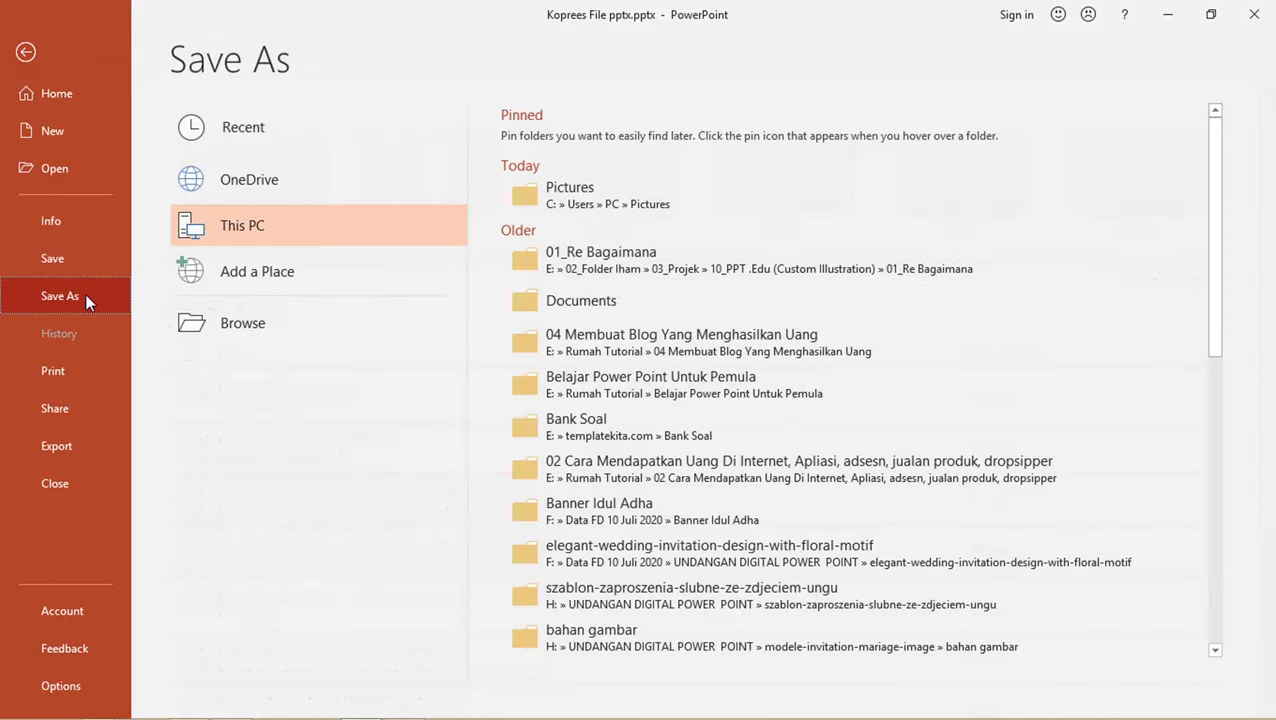
left_click(573, 202)
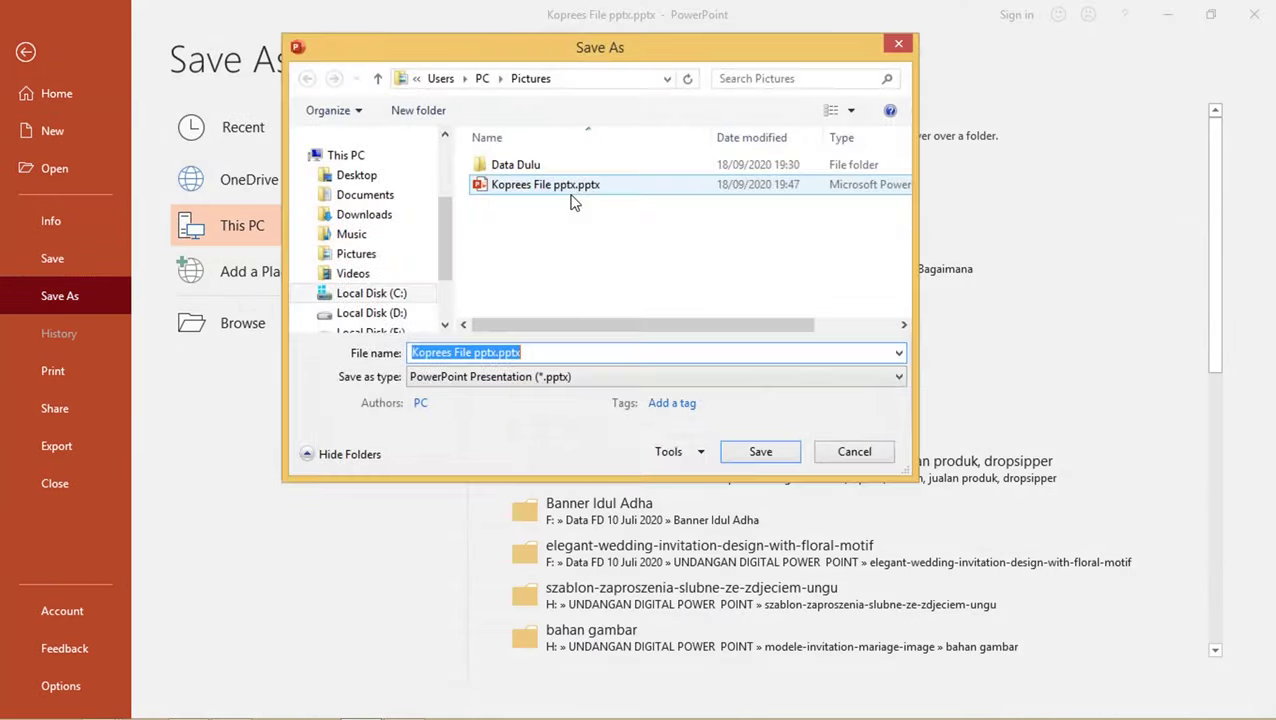
left_click(528, 377)
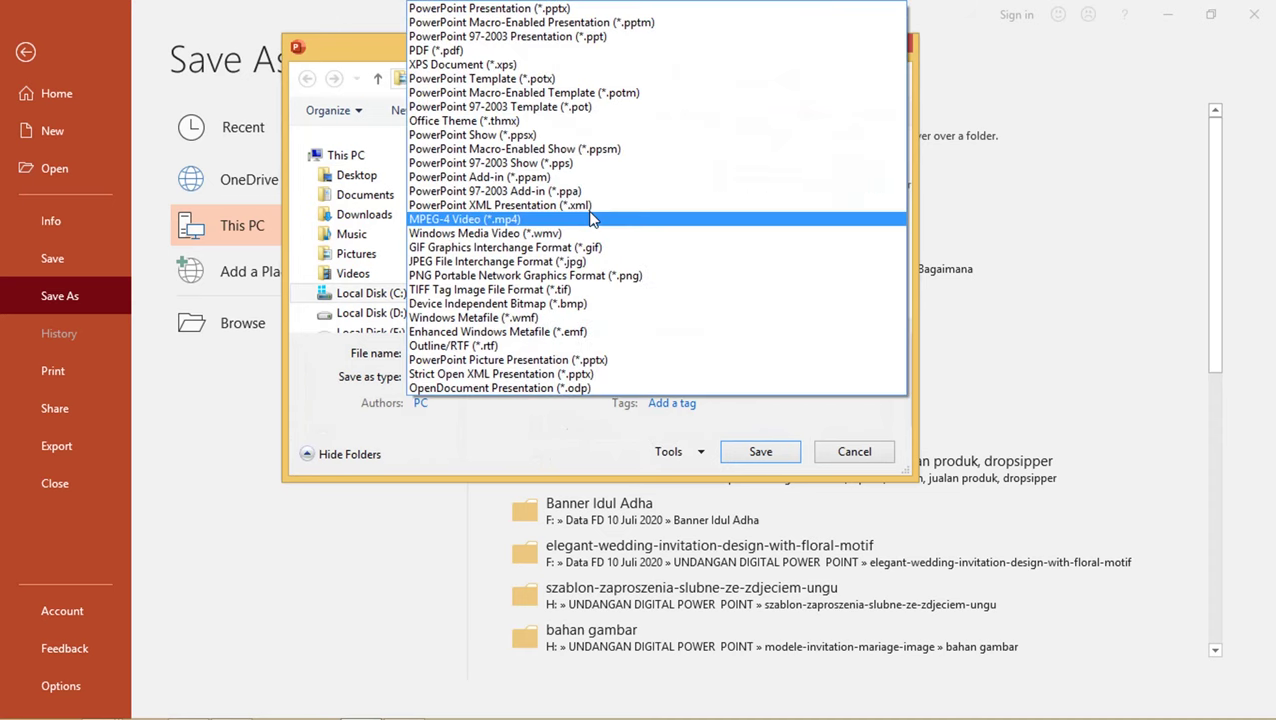
left_click(488, 48)
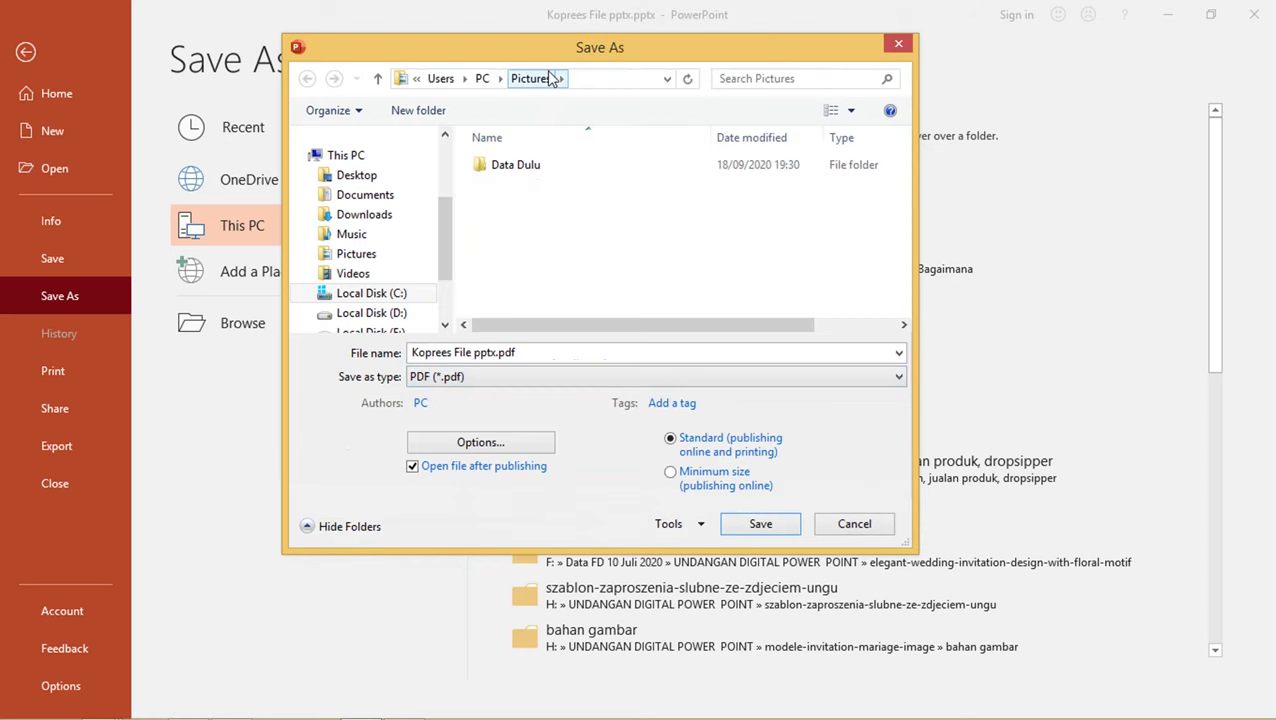
left_click_drag(549, 47, 518, 52)
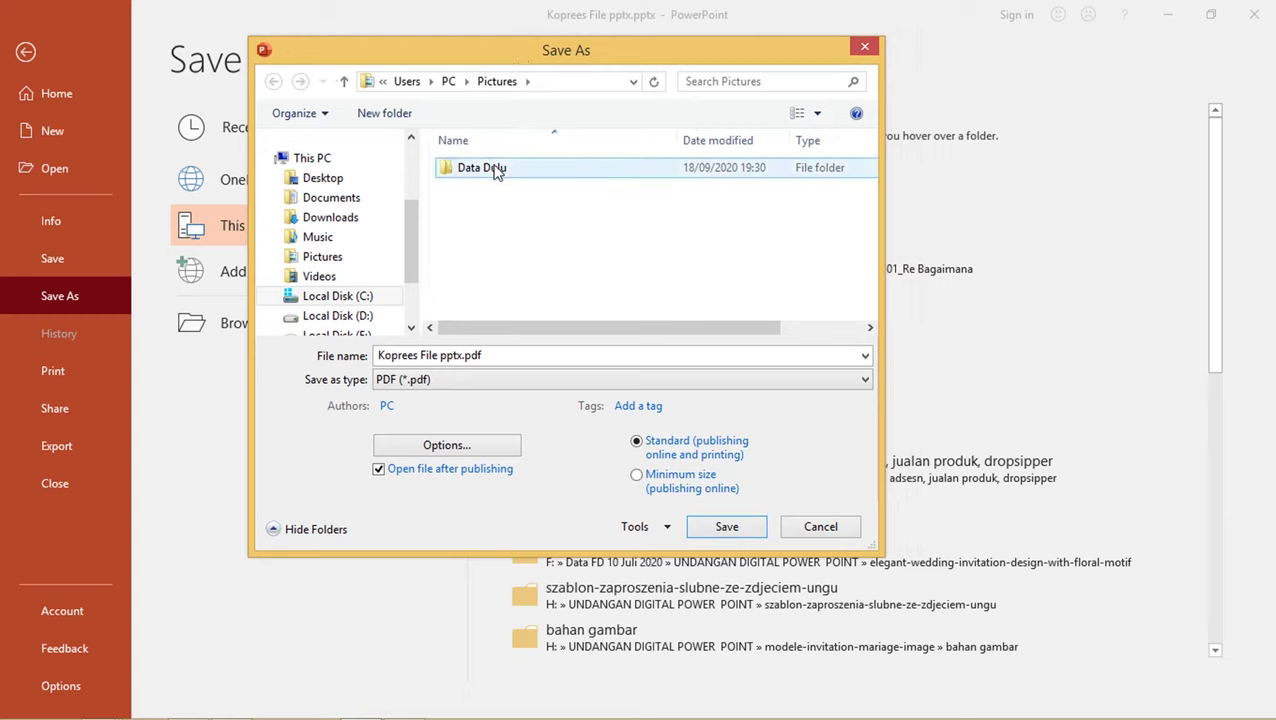
mouse_move(515, 165)
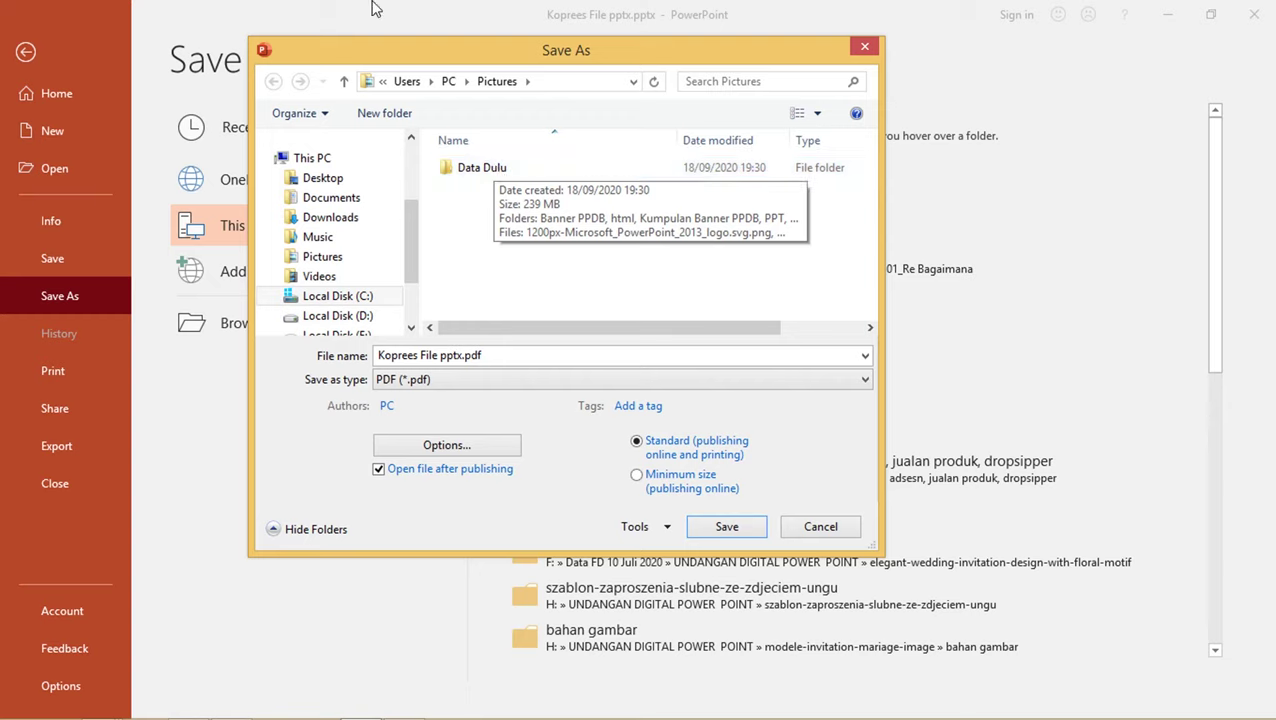
left_click(724, 527)
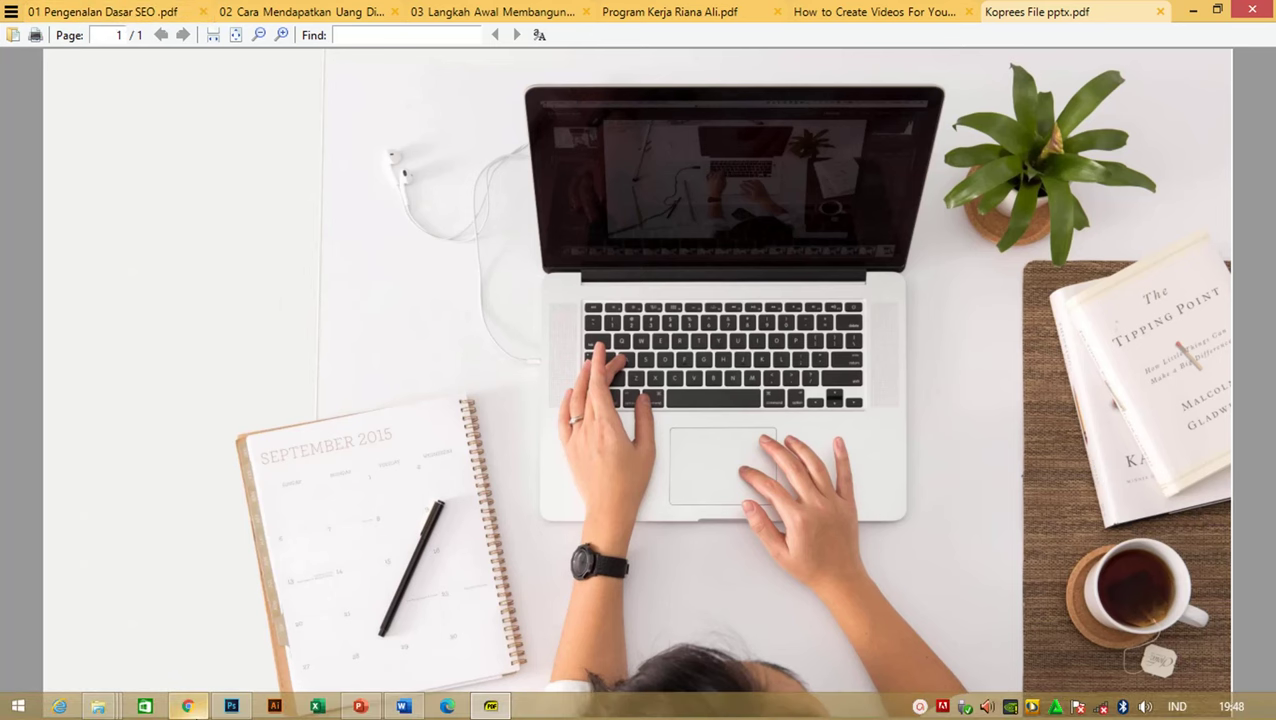
Switch to the Pictures folder and compare the 186 KB PDF against the 220 KB presentation.
key("alt+Tab")
key("alt+Tab")
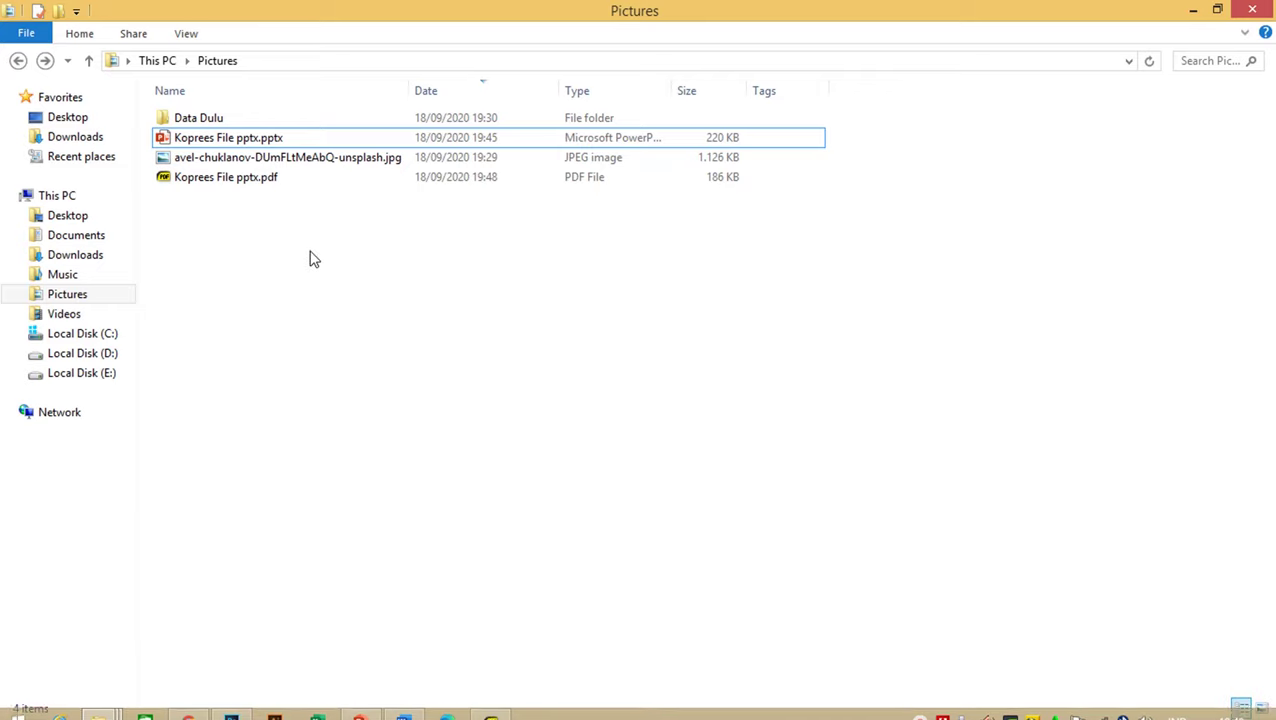
left_click(293, 179)
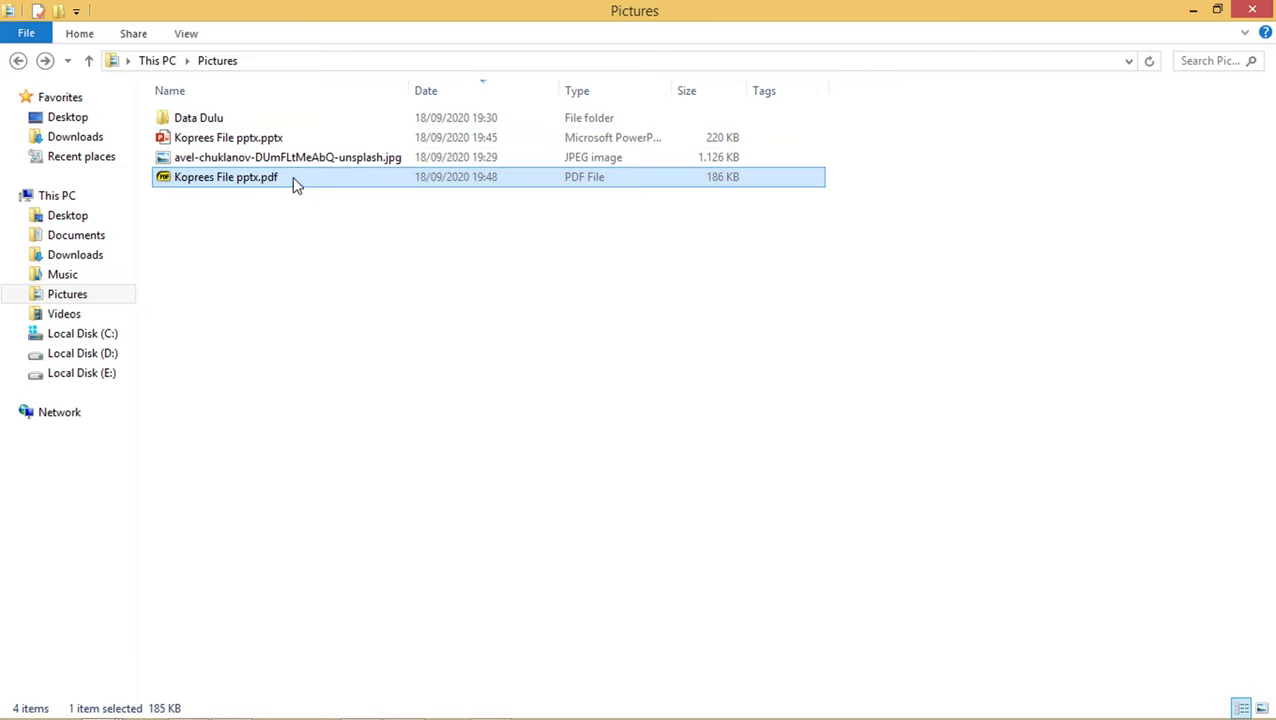
left_click(290, 142)
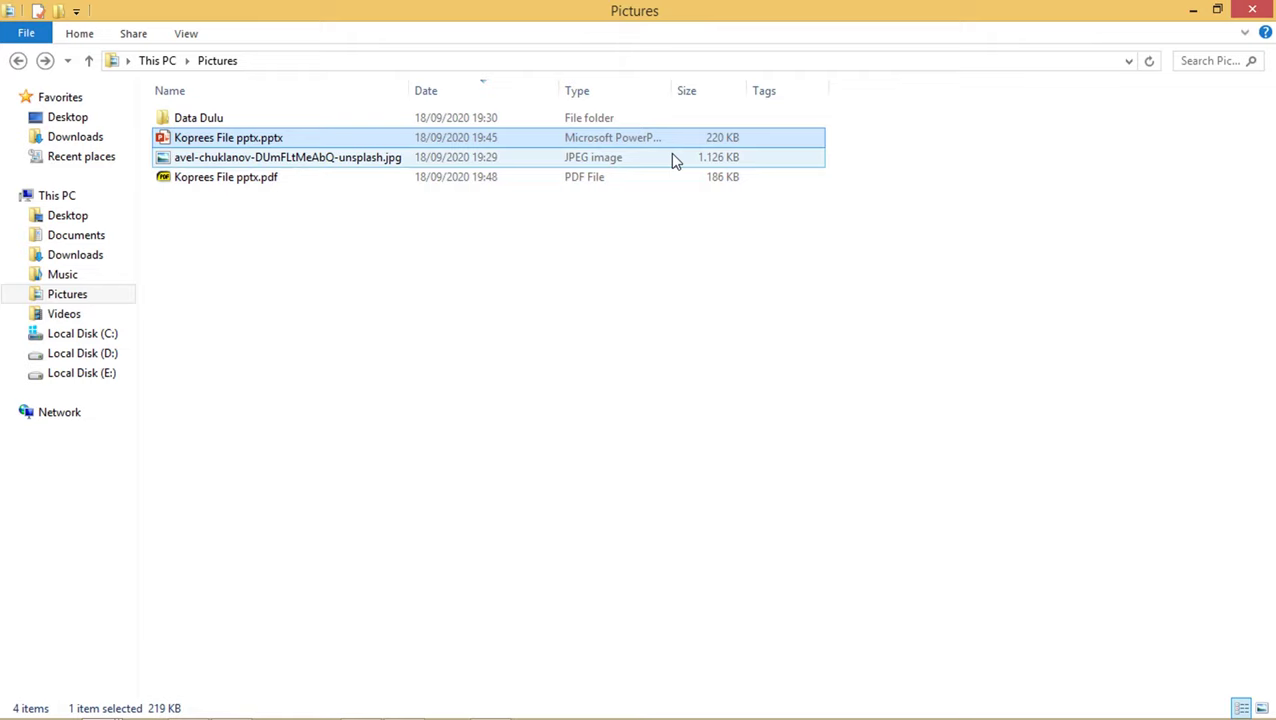
left_click(274, 180)
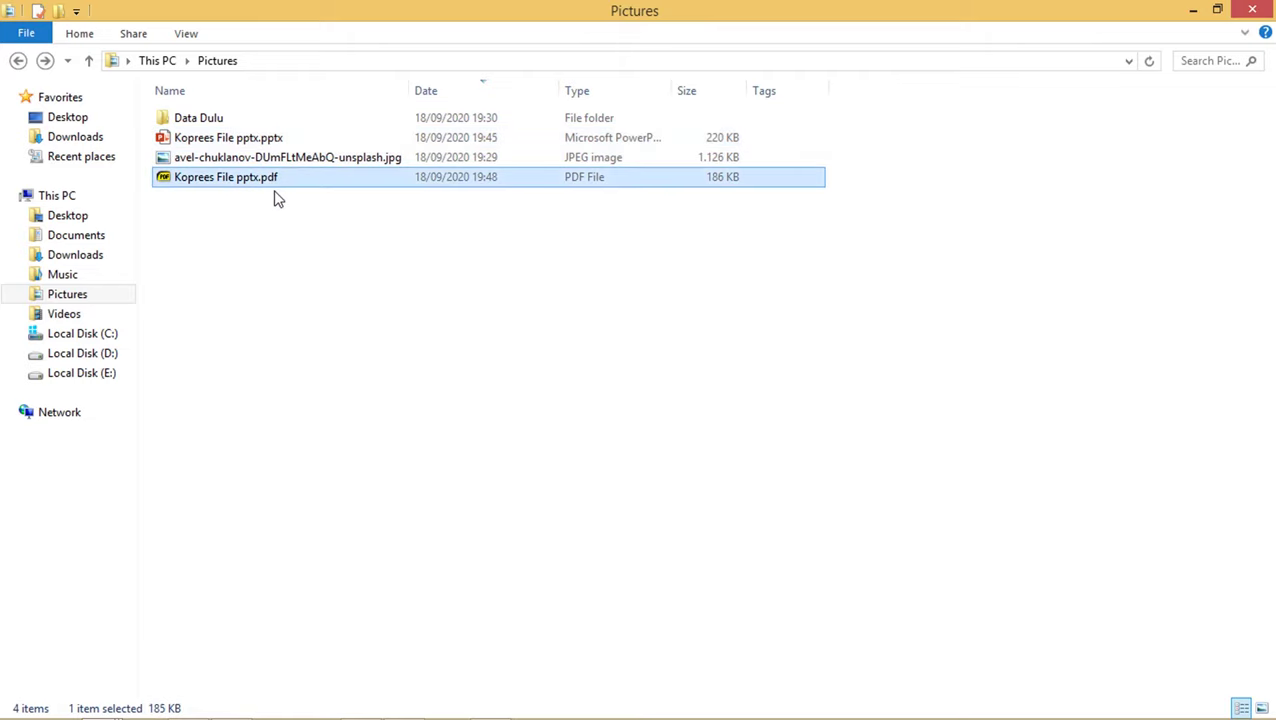